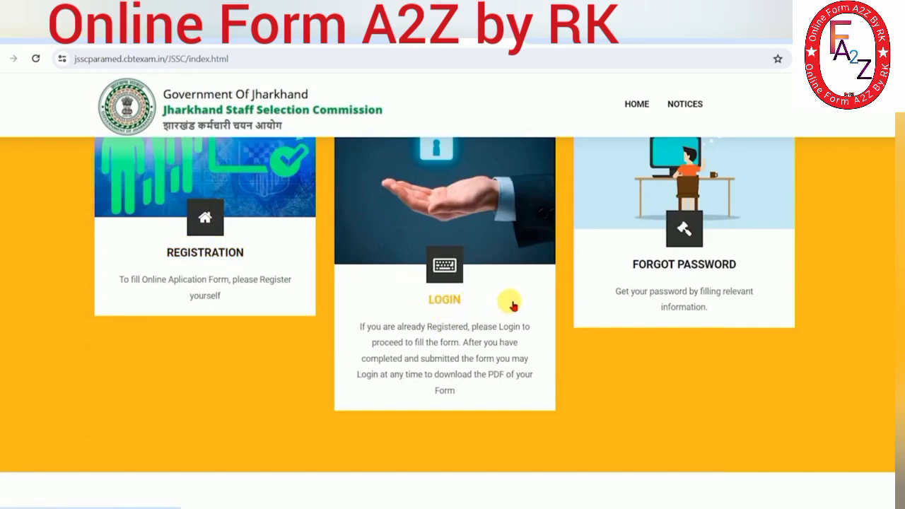
Answer Yes to both the Indian citizen and the local resident of Jharkhand questions in the registration form
scroll(467, 299, up, 2)
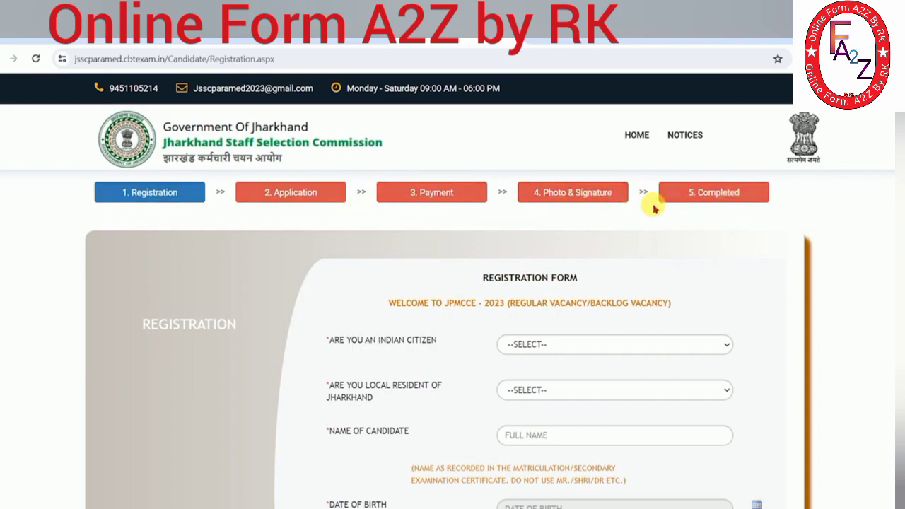
scroll(558, 269, down, 2)
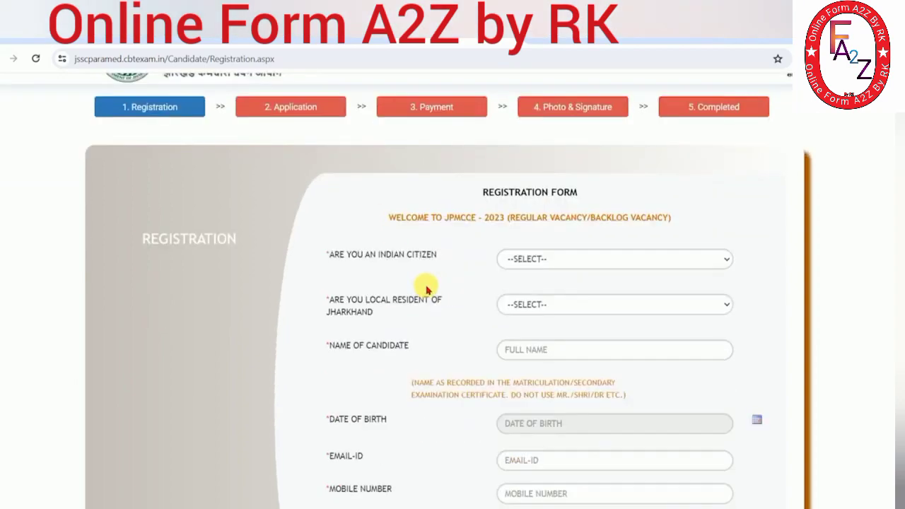
drag(326, 217, 409, 219)
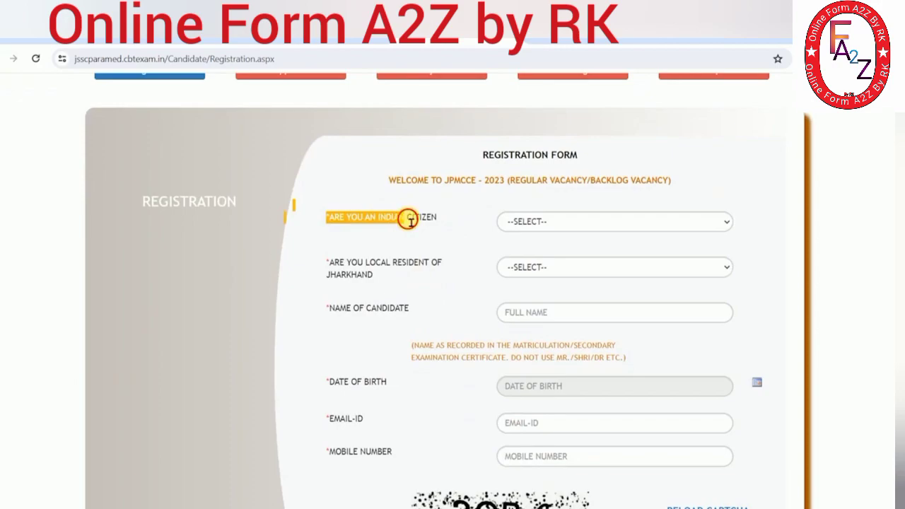
click(555, 221)
click(531, 250)
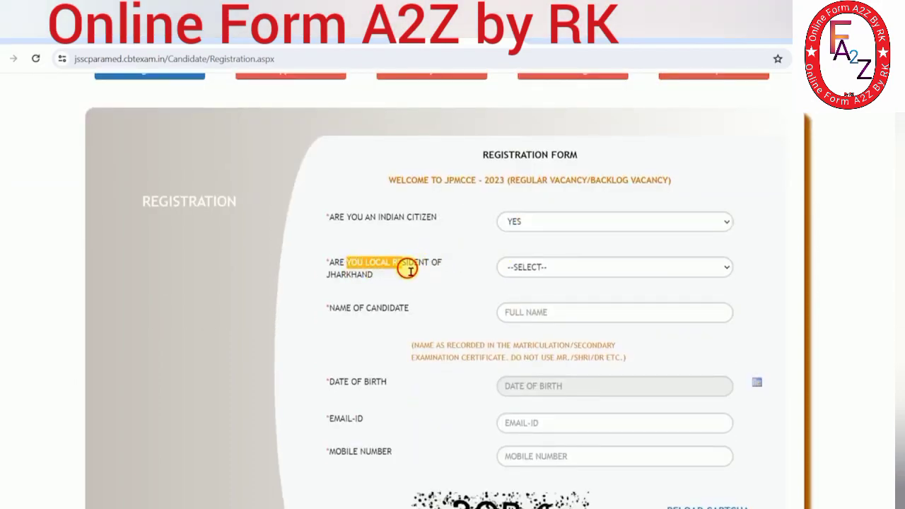
click(521, 267)
click(527, 294)
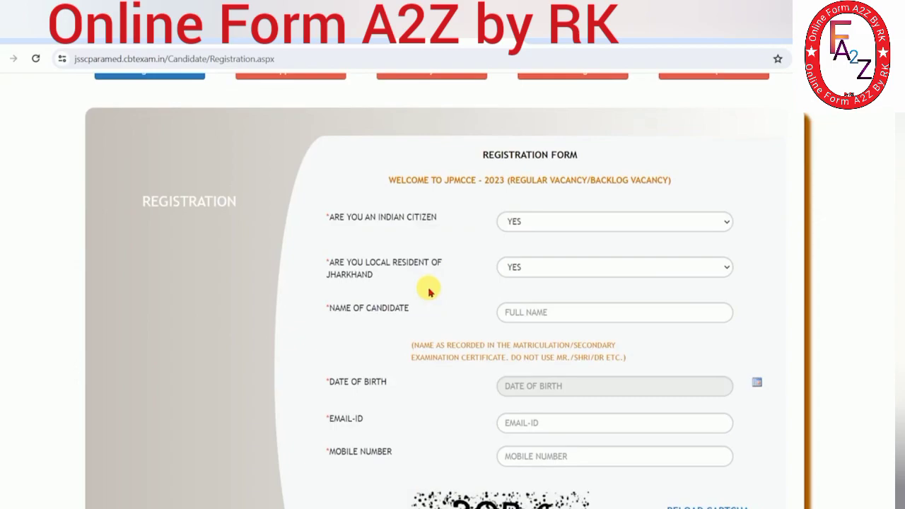
Examine the registration form's candidate name, date of birth, e-mail, mobile number and captcha fields
scroll(429, 291, down, 1)
click(528, 249)
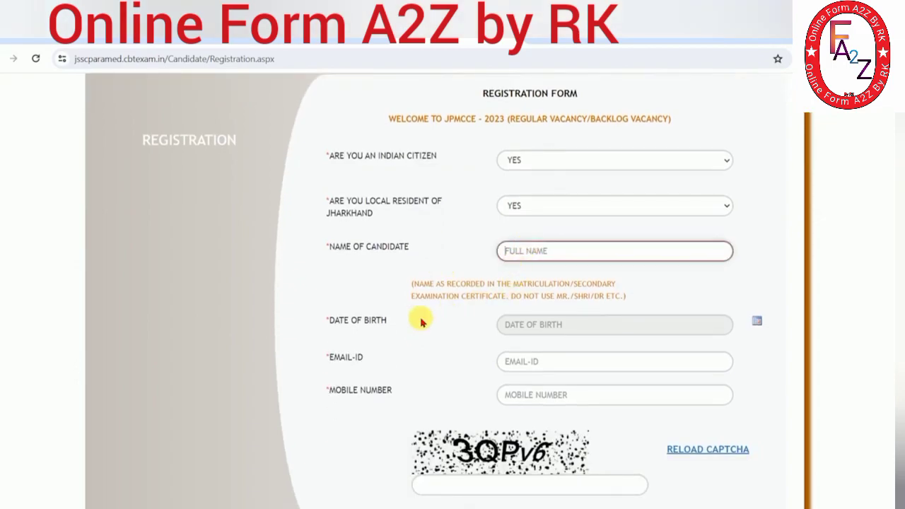
click(527, 328)
click(556, 361)
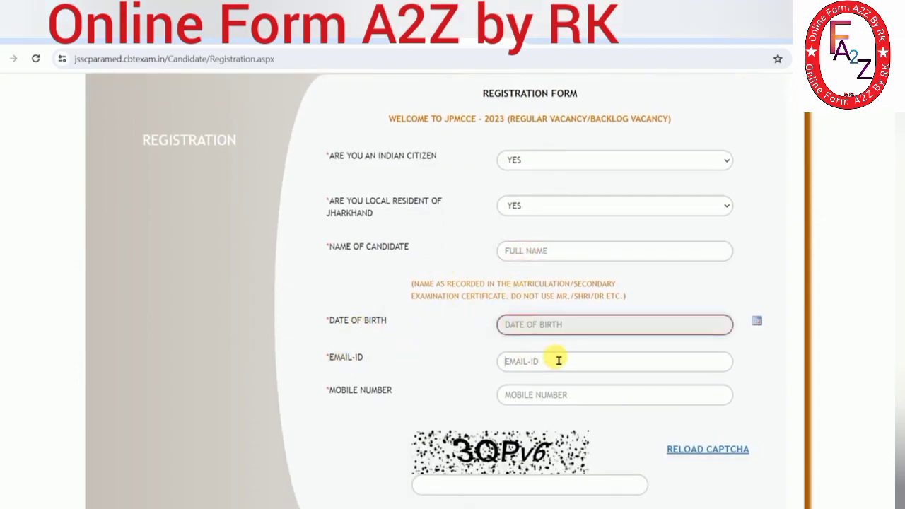
scroll(429, 361, down, 1)
click(530, 347)
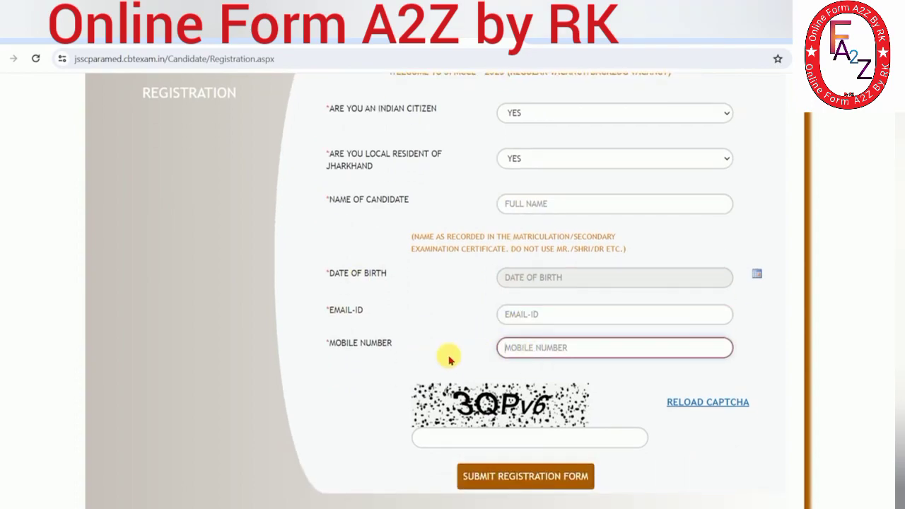
click(503, 438)
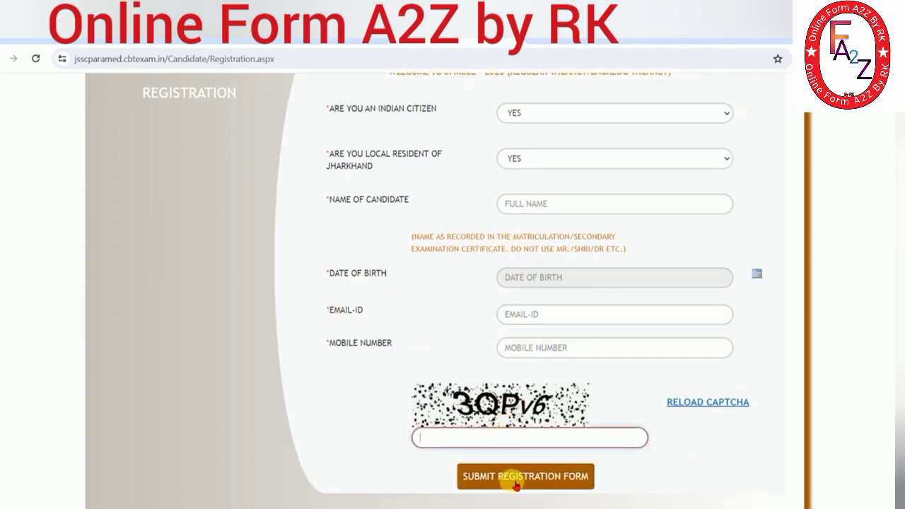
scroll(450, 332, up, 1)
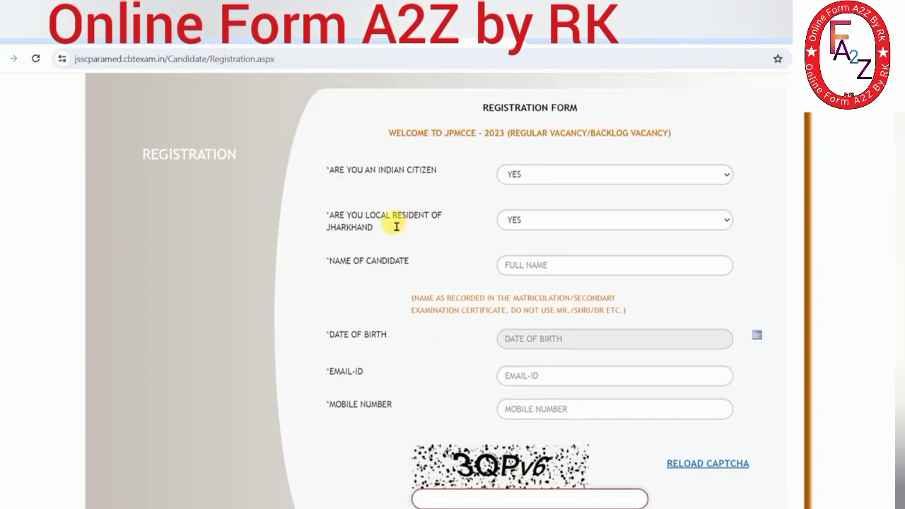
Try answering No for local resident of Jharkhand in the registration form and accept the category notice
drag(376, 225, 400, 225)
click(400, 225)
click(558, 219)
click(513, 250)
drag(349, 111, 421, 115)
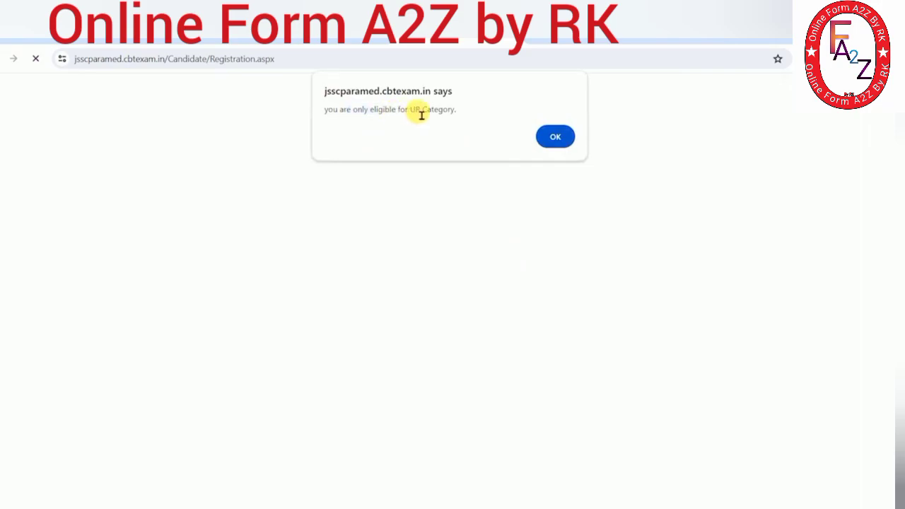
click(555, 136)
scroll(477, 372, down, 3)
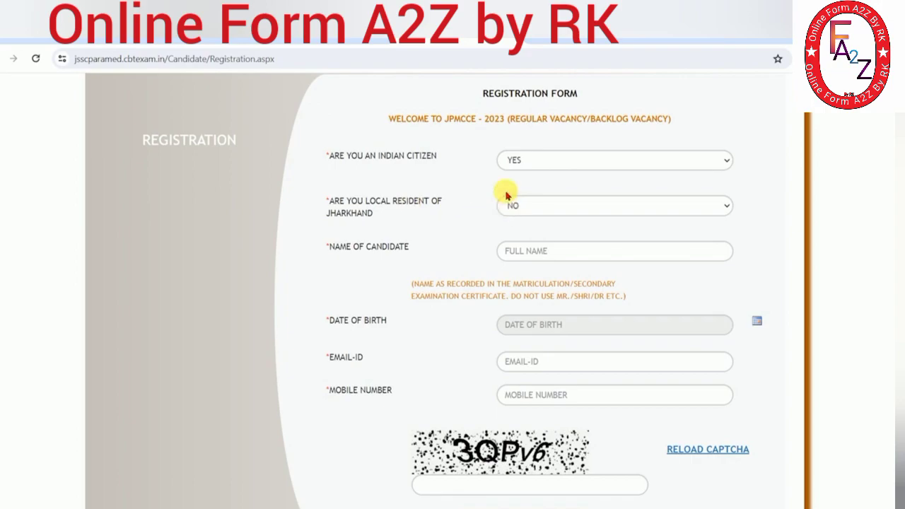
scroll(517, 360, down, 1)
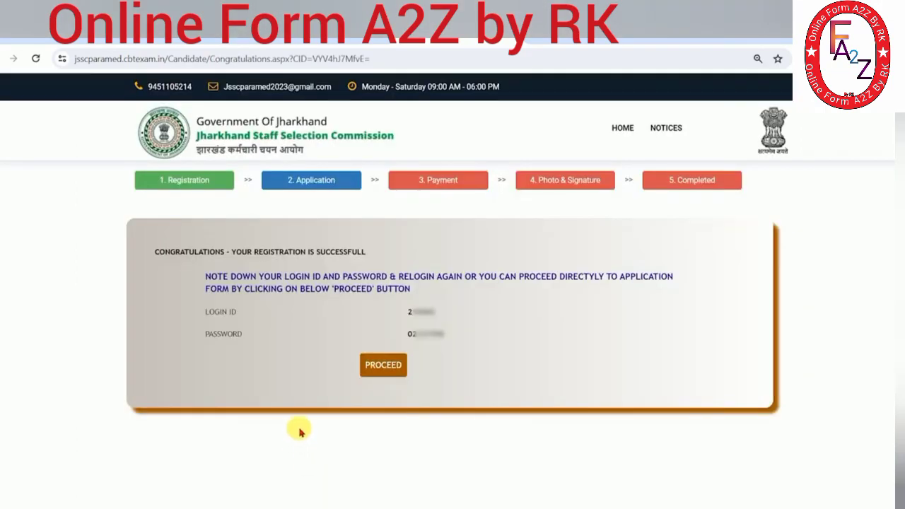
Proceed from the registration confirmation to the application form
drag(182, 256, 355, 260)
click(355, 260)
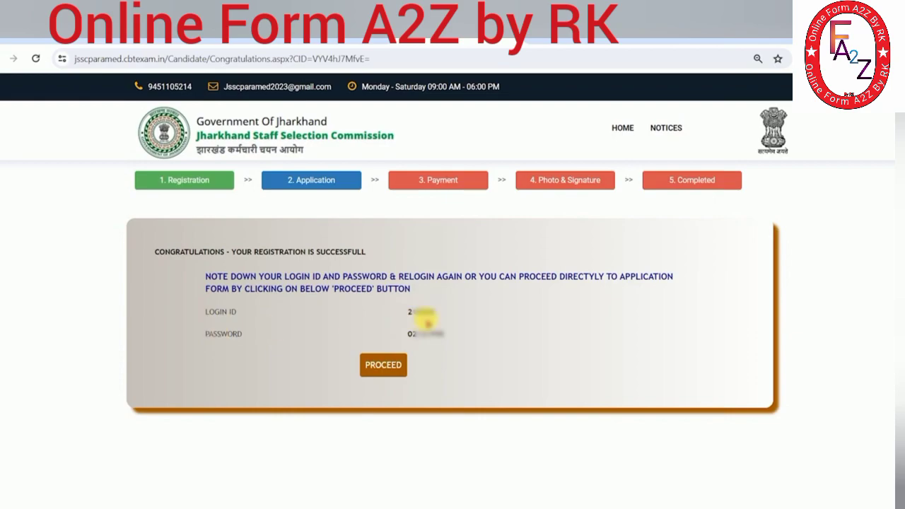
click(382, 366)
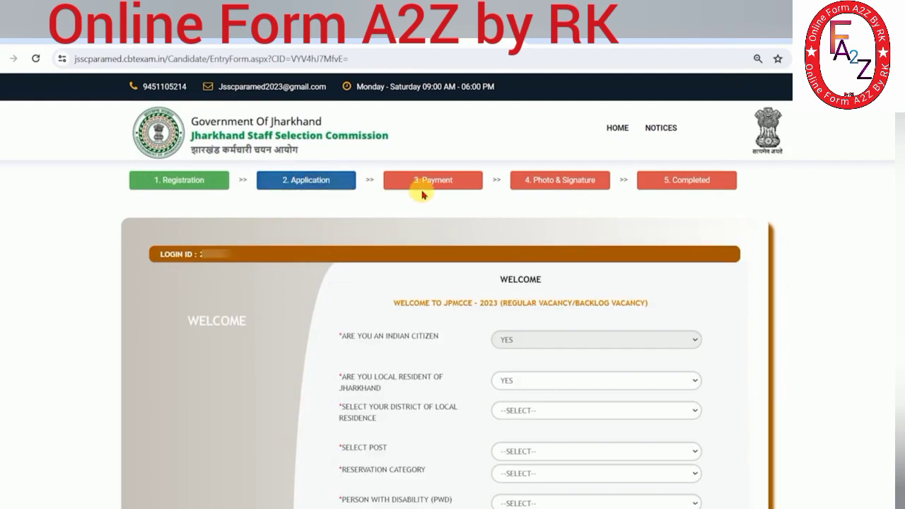
Look over the first questions of the application form and the Login option on the home page
scroll(434, 303, down, 2)
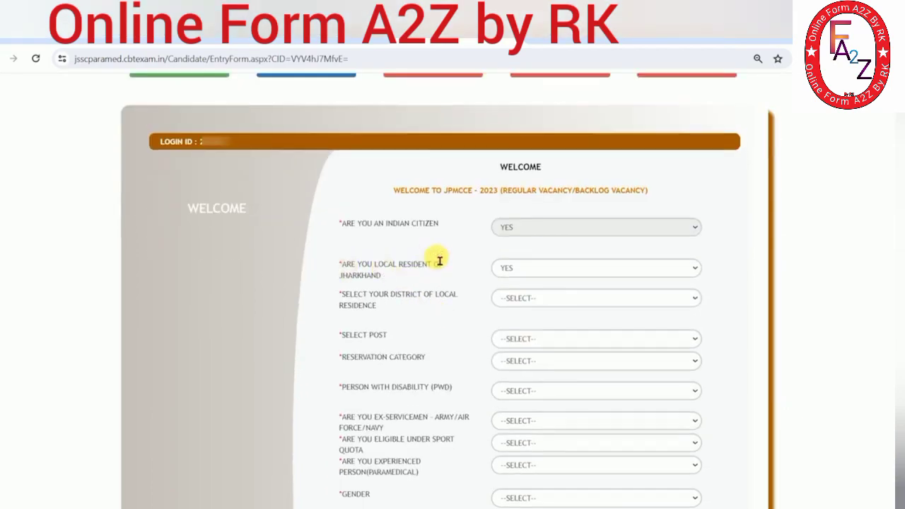
scroll(437, 258, up, 2)
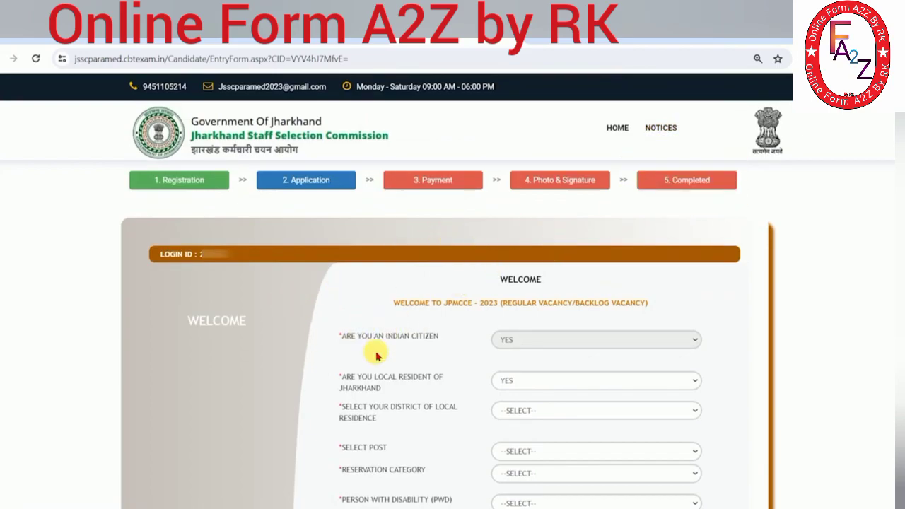
click(272, 186)
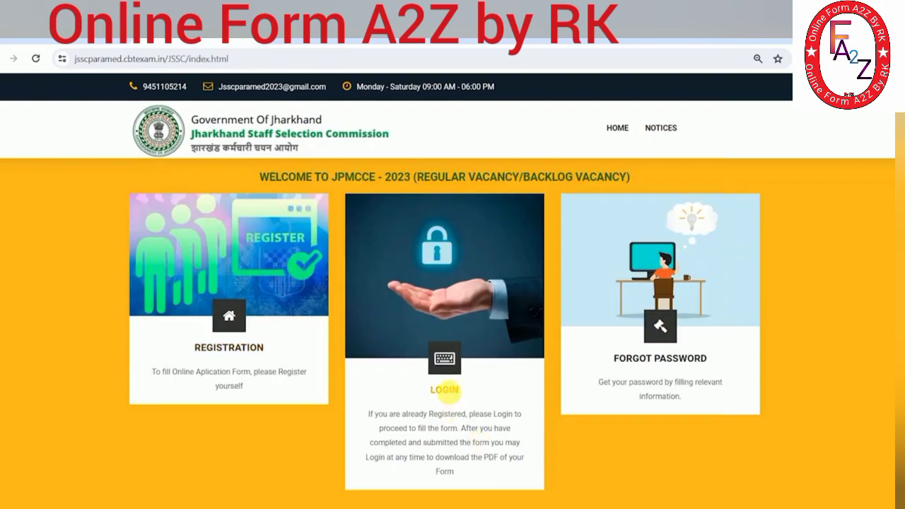
click(451, 396)
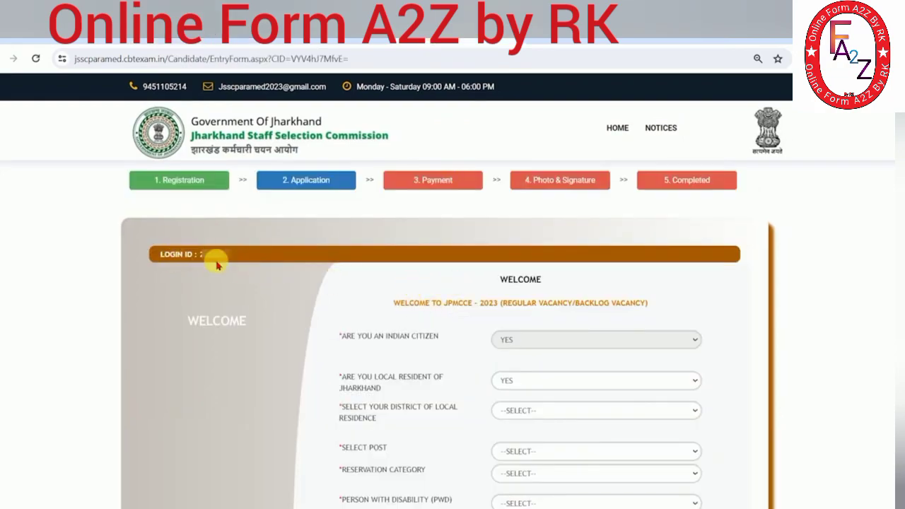
Try answering No for local resident of Jharkhand in the application form and accept the notice
scroll(379, 359, down, 1)
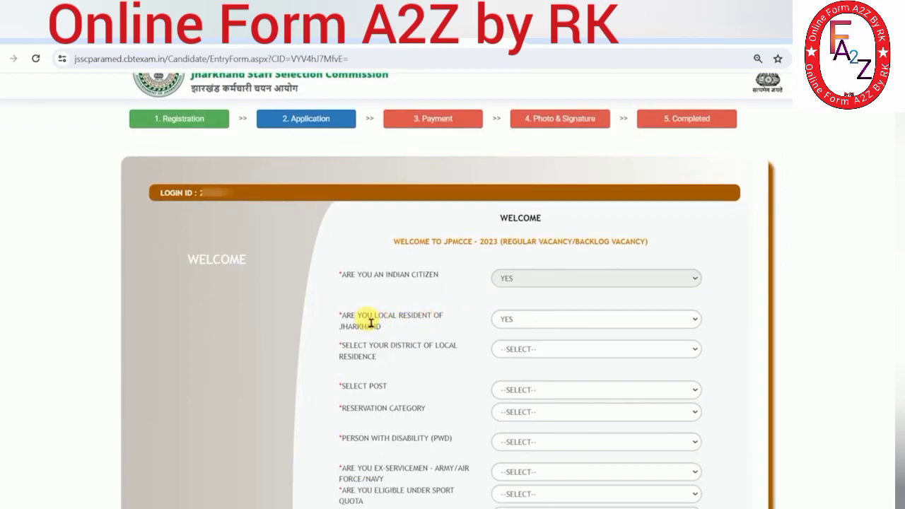
click(553, 321)
click(495, 342)
click(549, 320)
click(500, 353)
click(555, 138)
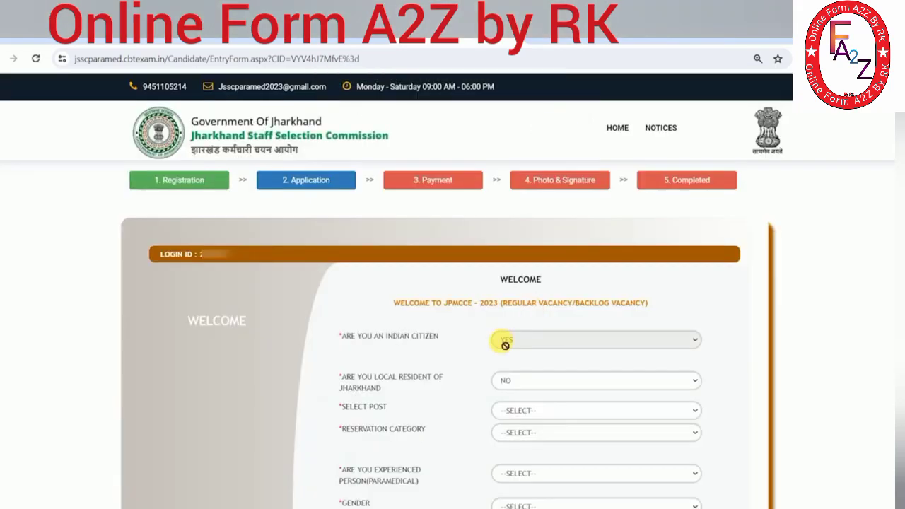
Examine the post and reservation category choices offered to a non-resident of Jharkhand
scroll(523, 375, down, 2)
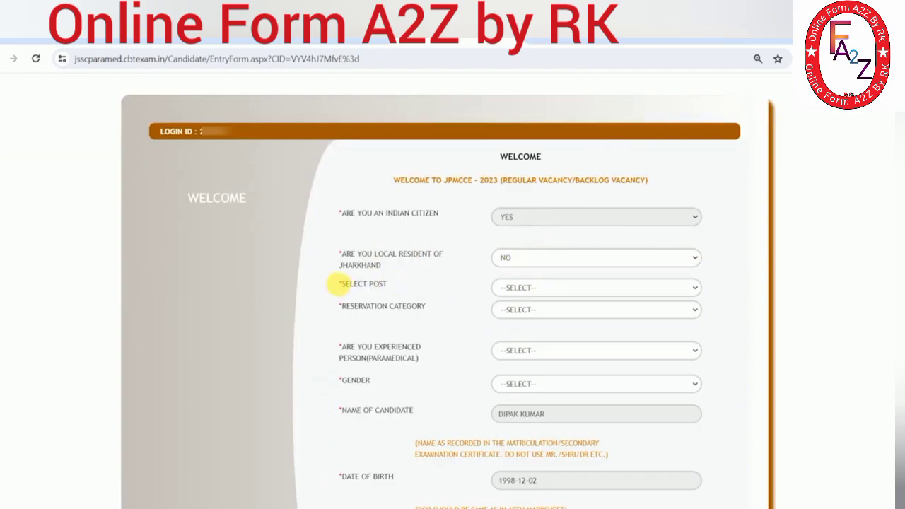
click(498, 287)
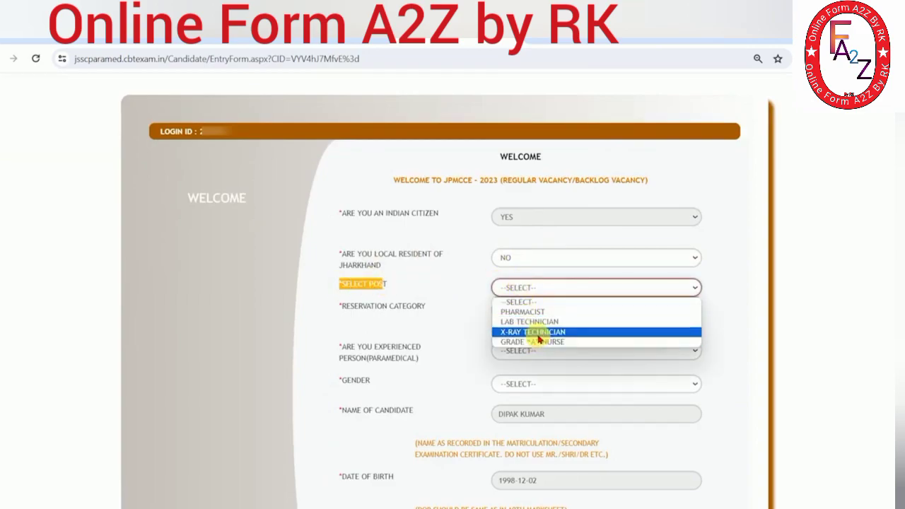
click(443, 305)
click(505, 309)
click(436, 335)
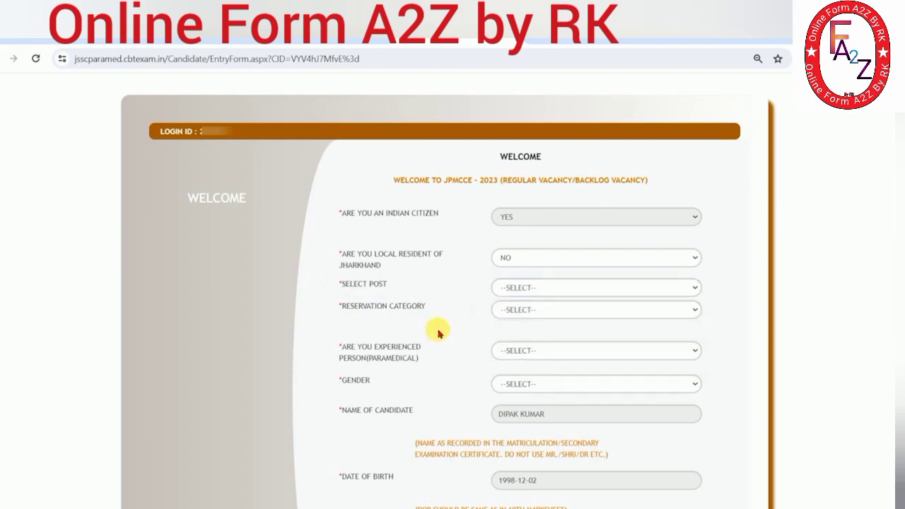
click(533, 308)
click(434, 316)
Set local resident of Jharkhand to Yes and choose Deoghar as the district of local residence
click(504, 259)
click(509, 283)
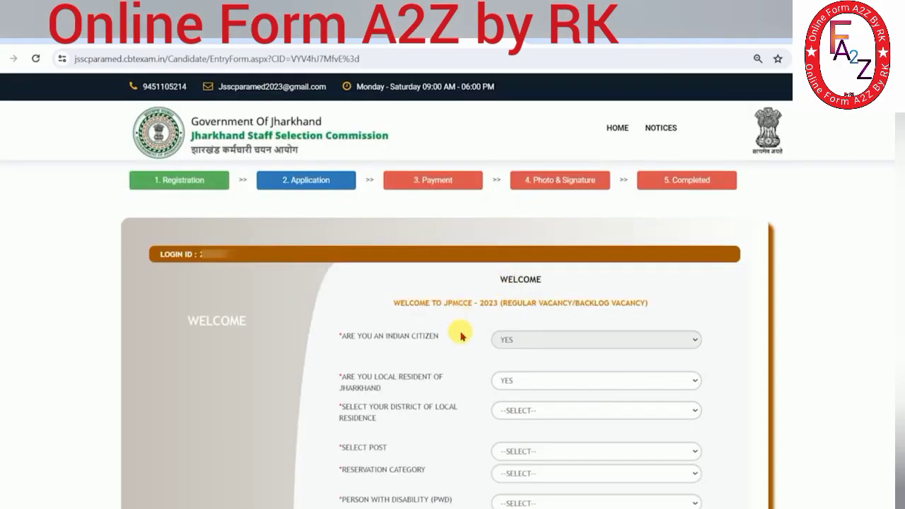
scroll(461, 336, down, 3)
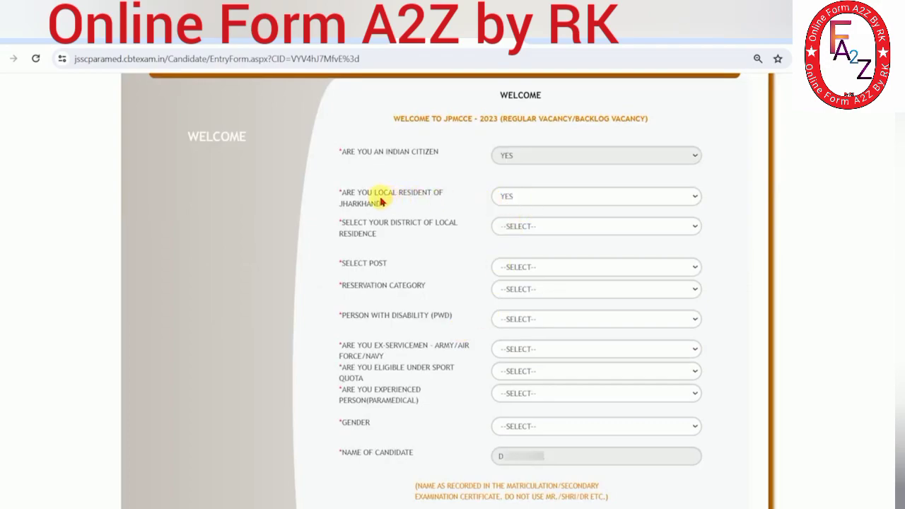
drag(357, 193, 434, 200)
click(434, 200)
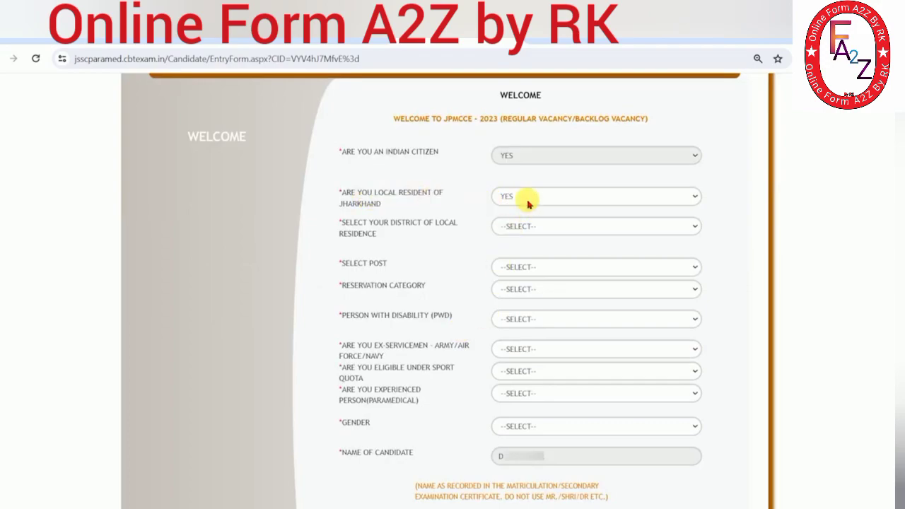
drag(370, 225, 446, 226)
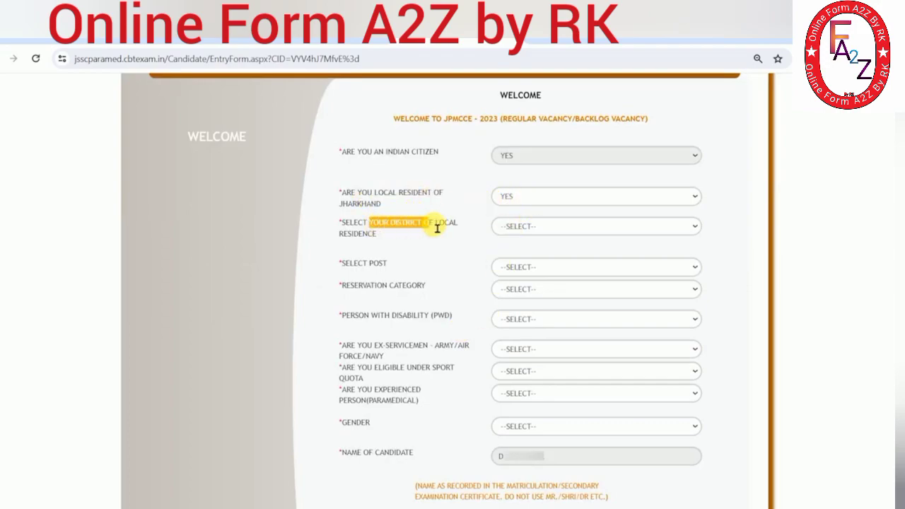
click(528, 230)
scroll(528, 362, down, 2)
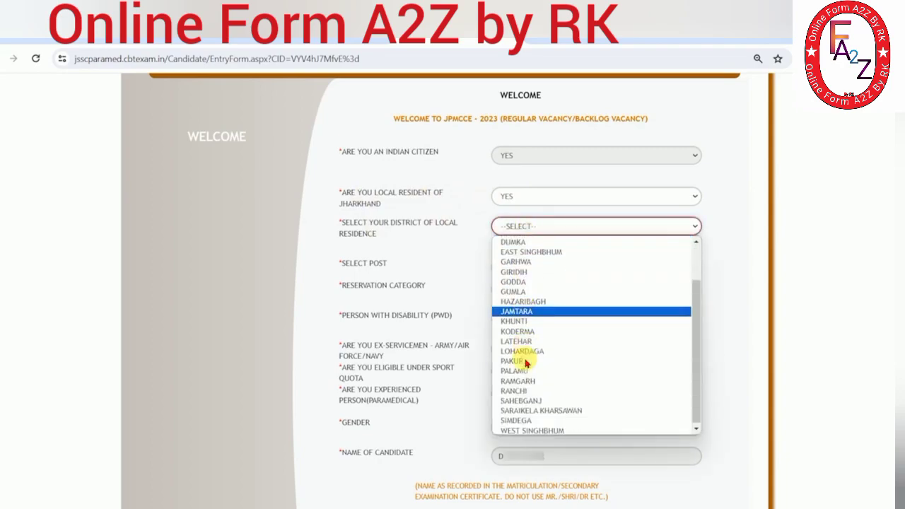
scroll(540, 373, up, 2)
click(523, 270)
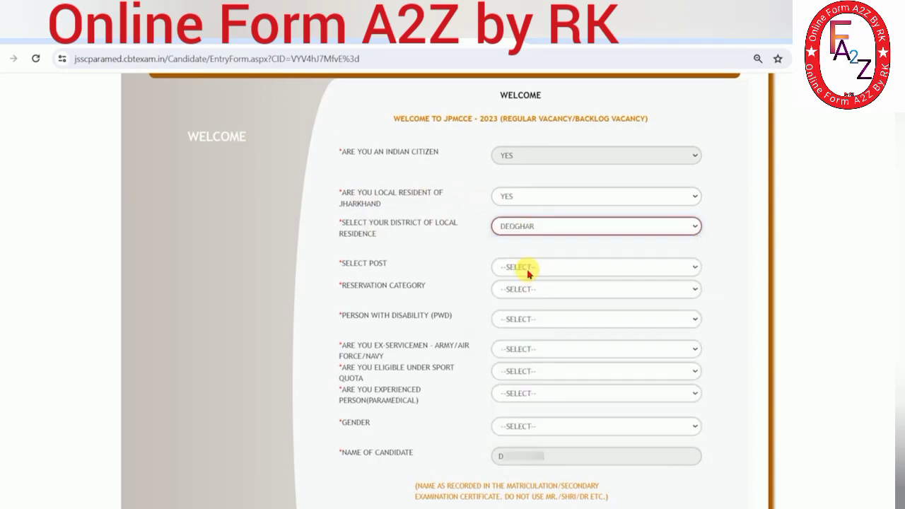
Select Grade "A" Nurse as the post and SC (Scheduled Caste) as the reservation category
click(529, 266)
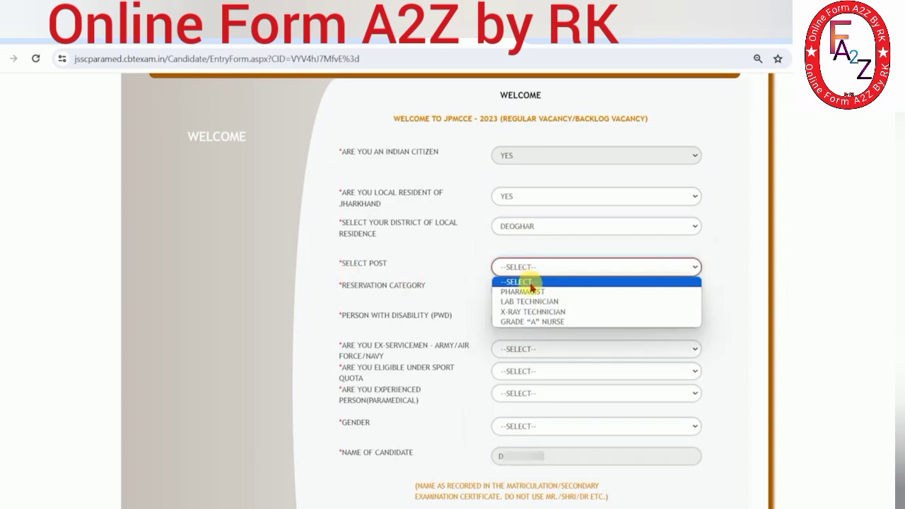
click(531, 322)
scroll(413, 303, up, 4)
scroll(430, 313, down, 4)
scroll(430, 316, down, 1)
drag(370, 226, 419, 231)
click(536, 227)
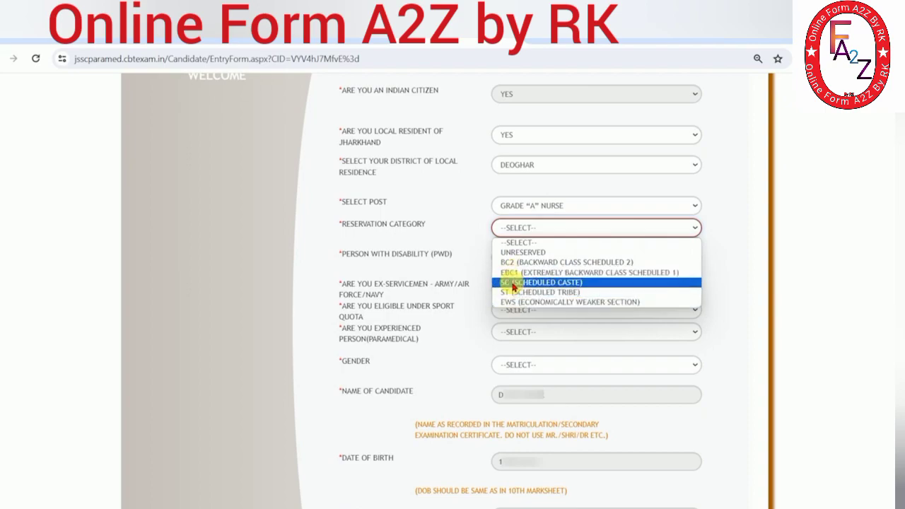
click(512, 282)
Set person with disability (PWD) to No in the application form
scroll(367, 198, down, 4)
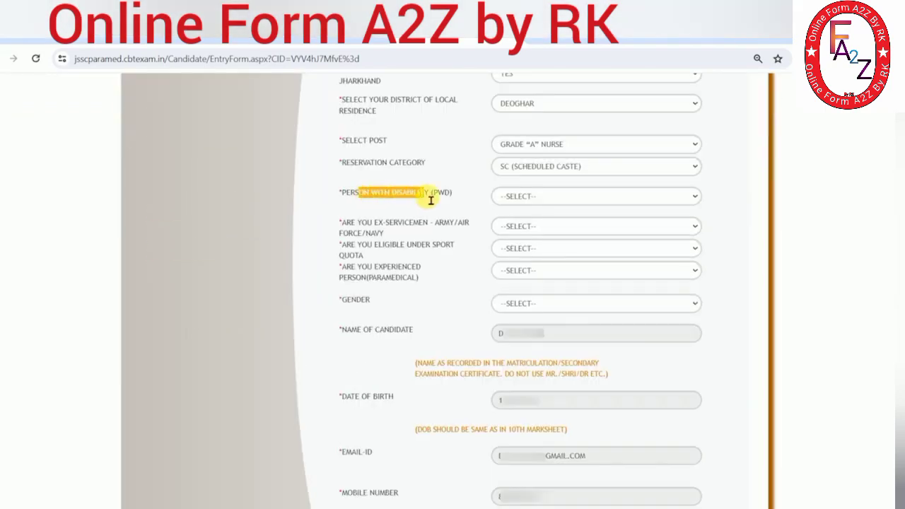
click(521, 194)
click(516, 230)
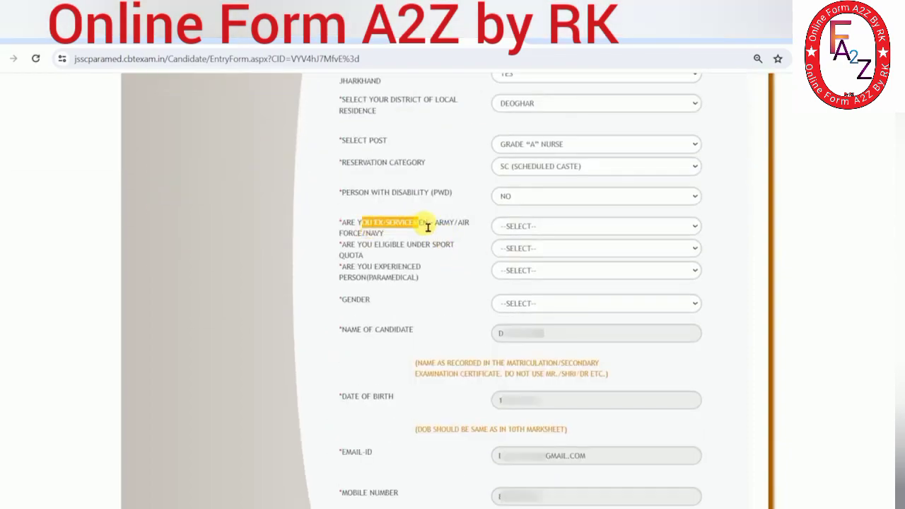
Try answering Yes for ex-servicemen to bring up the service period and certificate fields
click(540, 226)
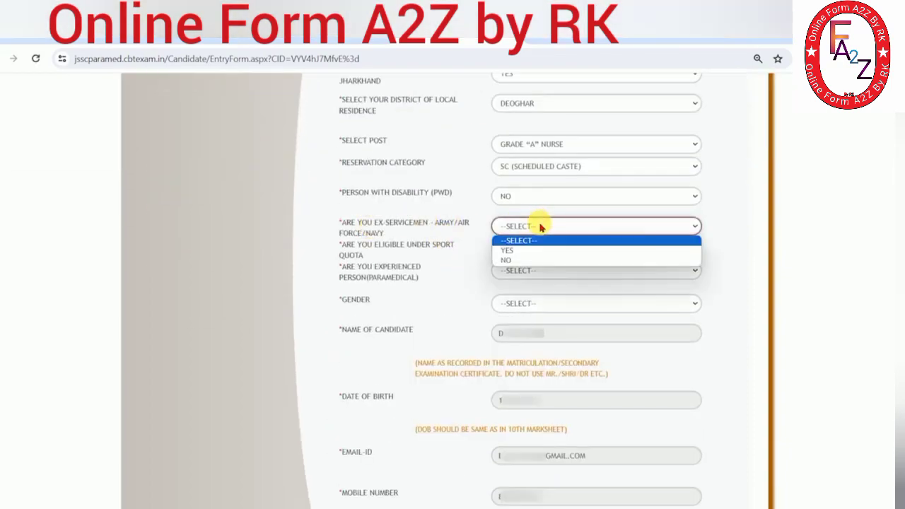
click(537, 248)
scroll(512, 258, down, 2)
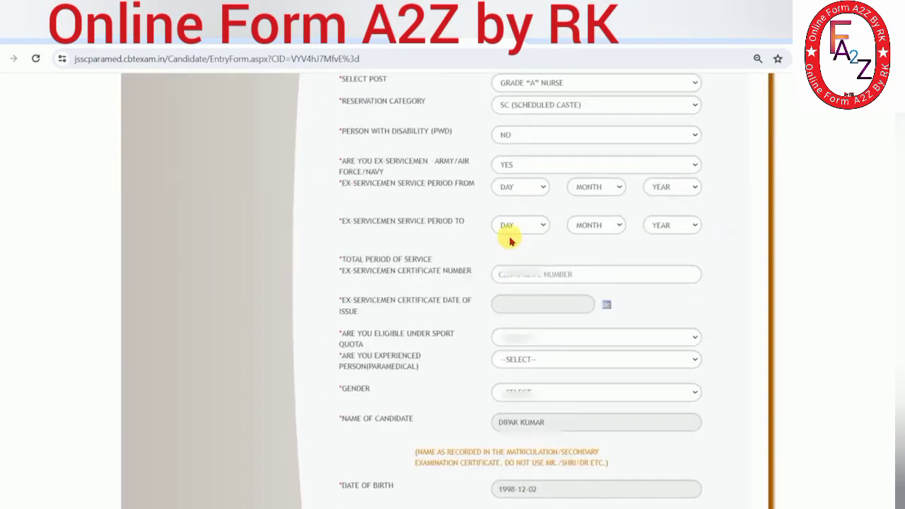
Set the ex-servicemen (Army/Air Force/Navy) answer to No
click(509, 168)
click(504, 200)
scroll(431, 241, down, 5)
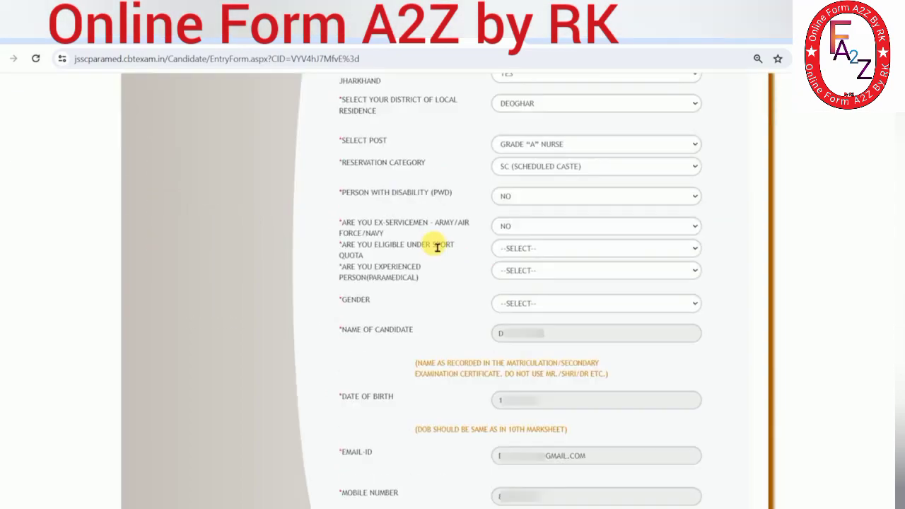
Try answering Yes for experienced person (paramedical) and look over the organisation, tenure and certificate fields
drag(357, 192, 416, 194)
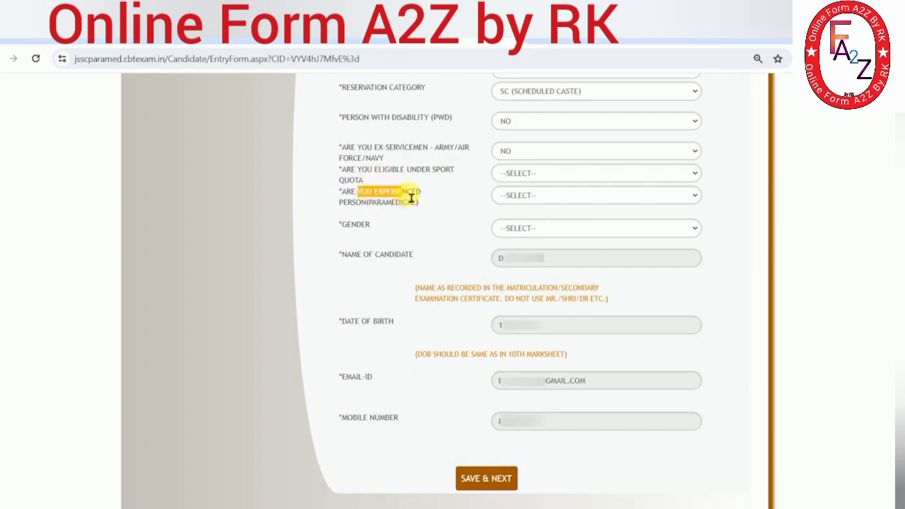
click(376, 206)
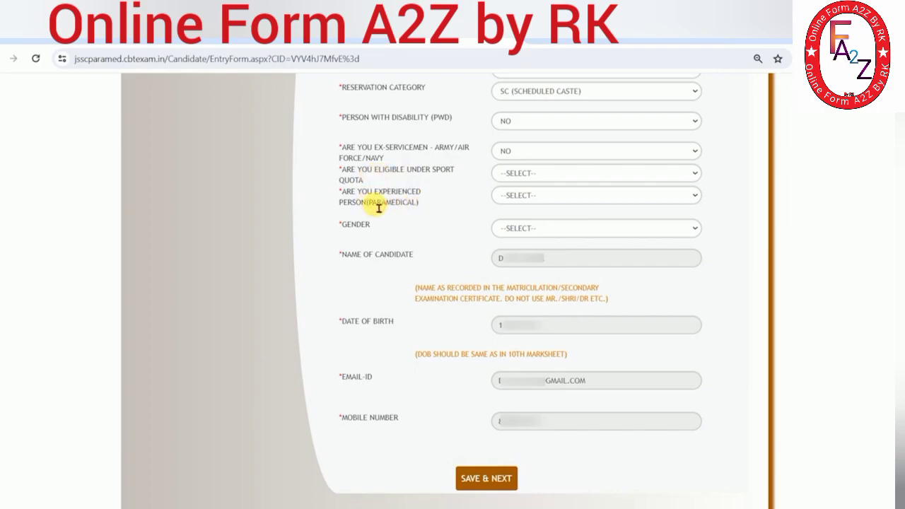
drag(376, 207, 405, 211)
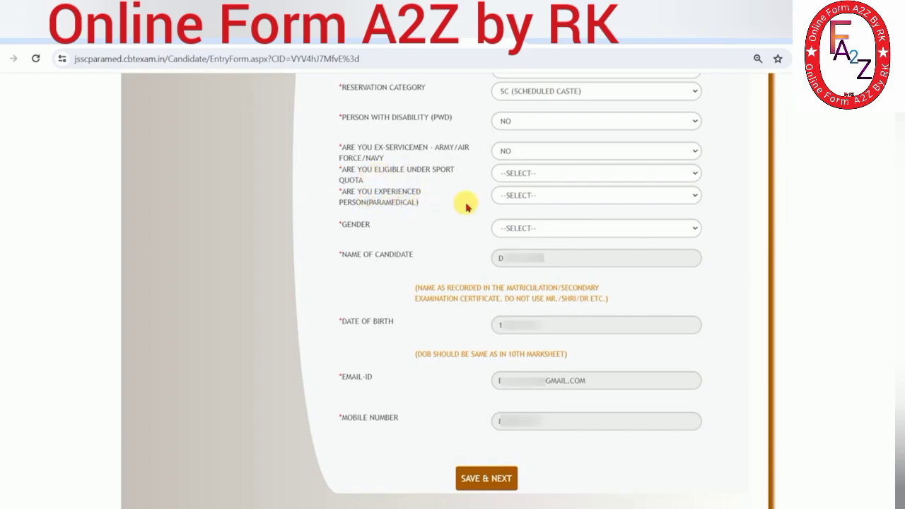
click(523, 197)
click(514, 219)
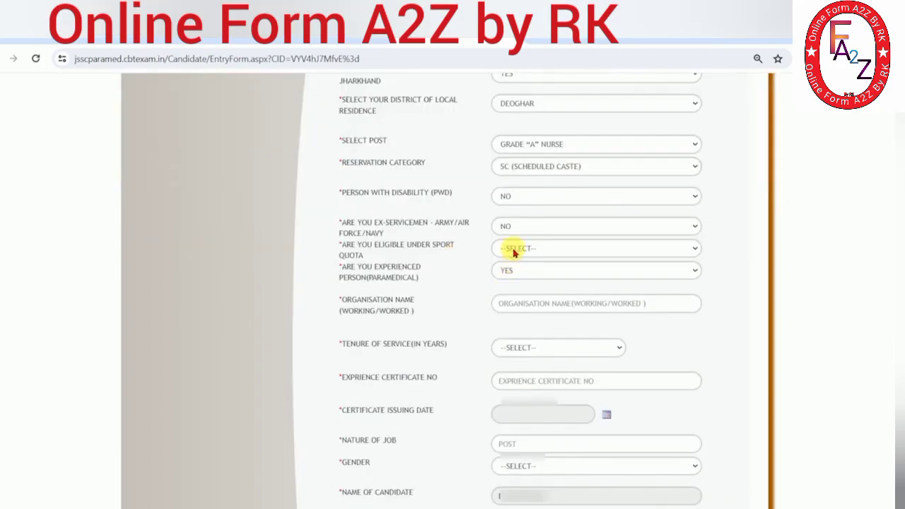
scroll(386, 282, down, 2)
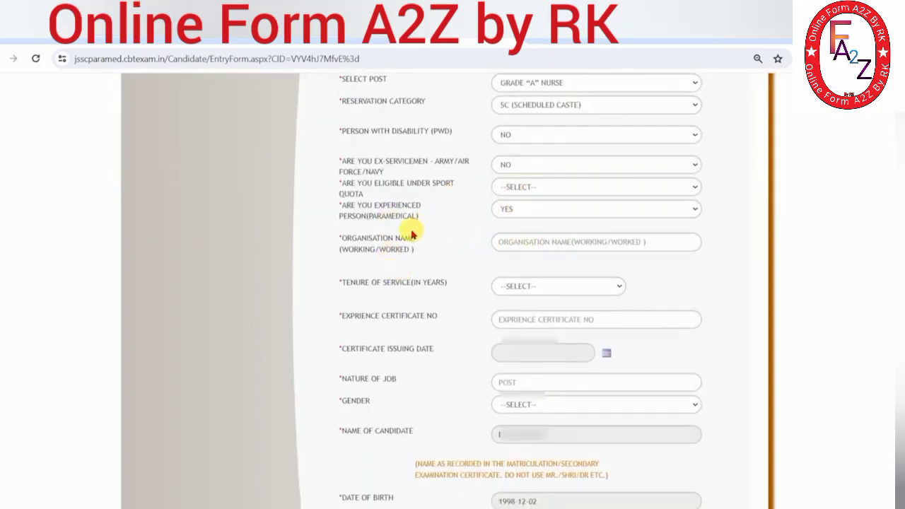
click(514, 242)
Set experienced person (paramedical) to No and choose Male as the gender
click(544, 209)
click(509, 239)
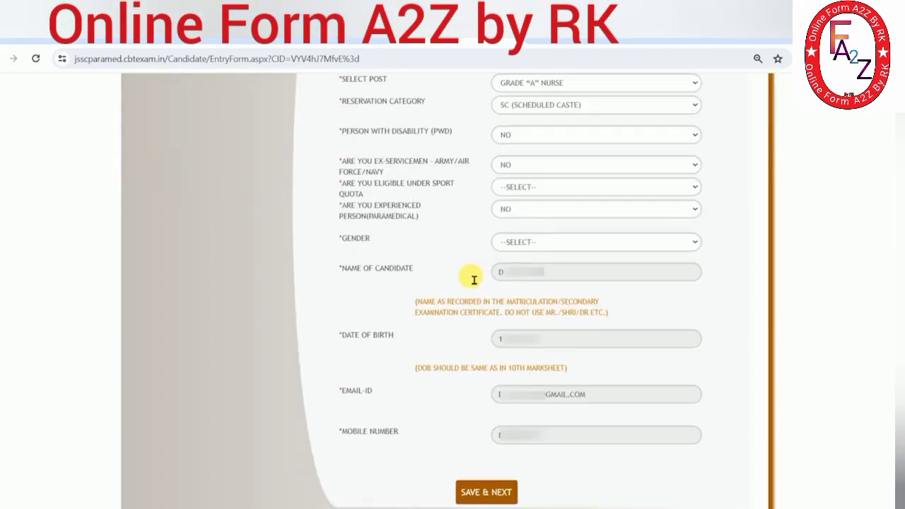
click(532, 242)
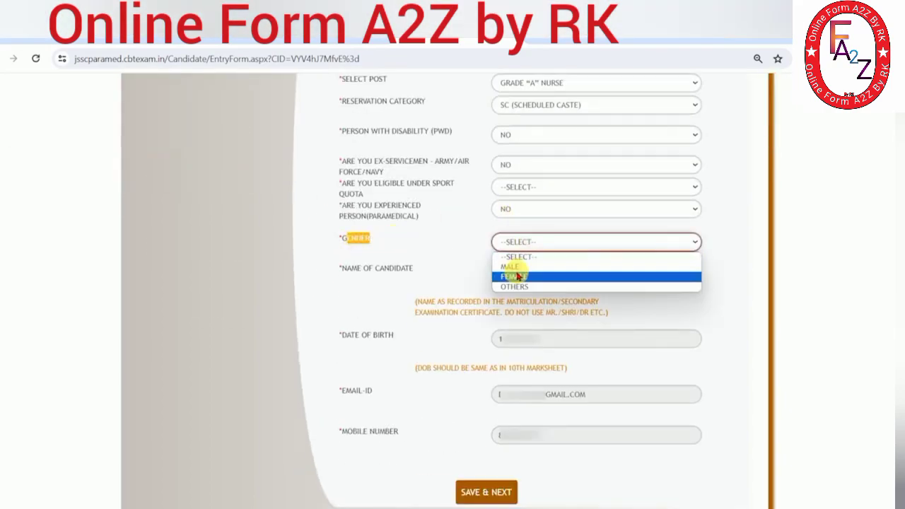
click(513, 267)
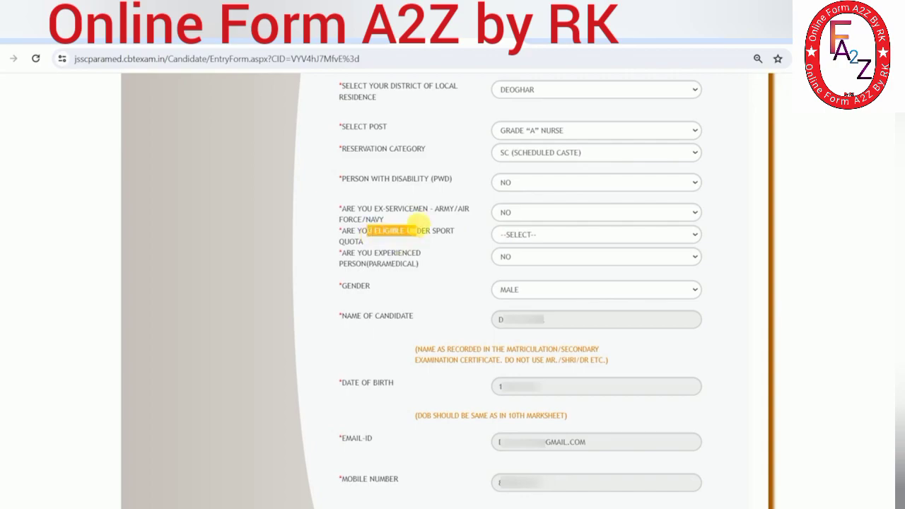
Try answering Yes for sport quota eligibility and review the sport type choices
click(535, 244)
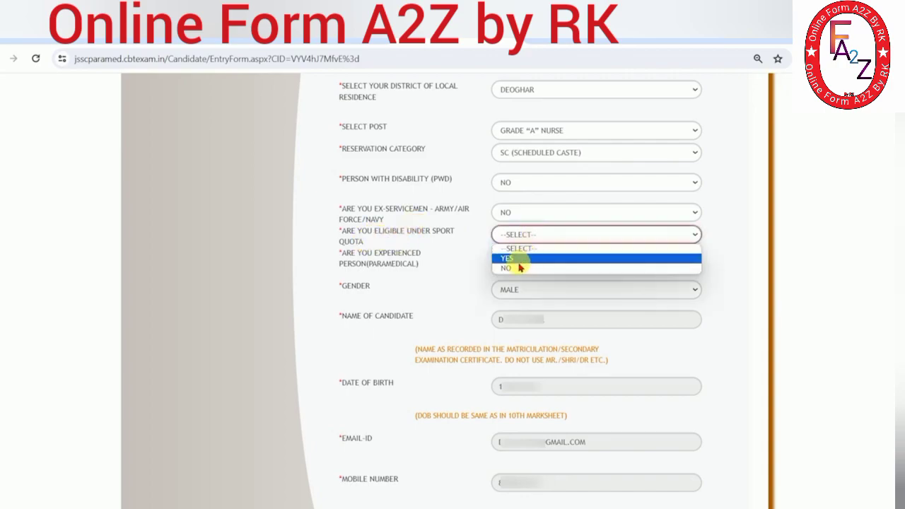
click(522, 259)
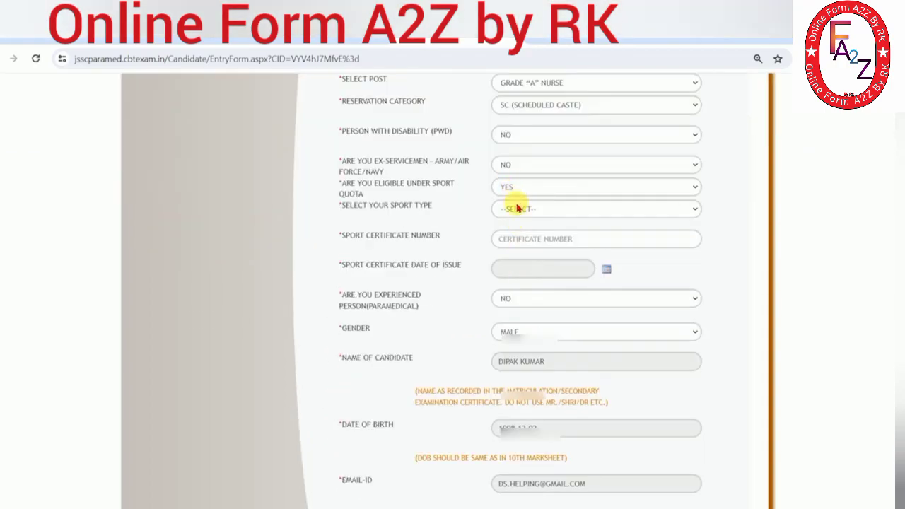
click(518, 210)
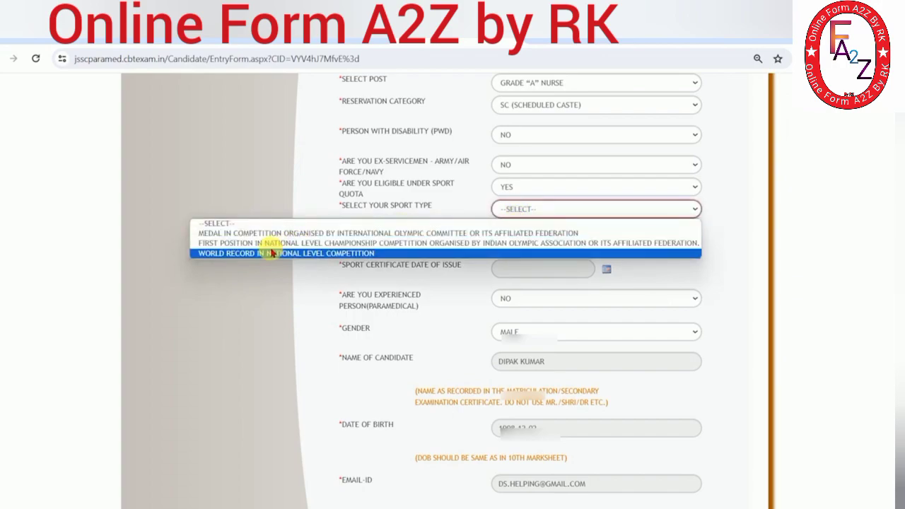
click(457, 201)
Set sport quota eligibility to No, save the page and continue to the personal details
click(594, 186)
click(509, 218)
scroll(441, 277, down, 5)
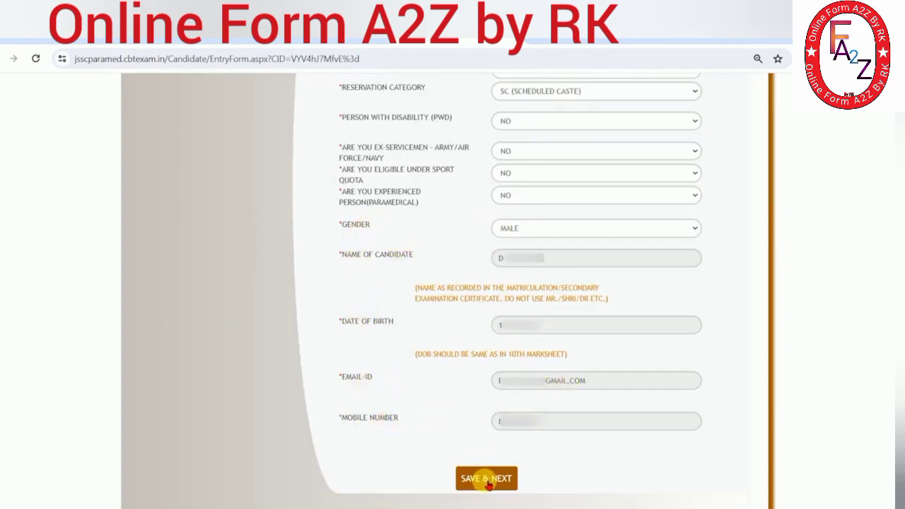
click(487, 479)
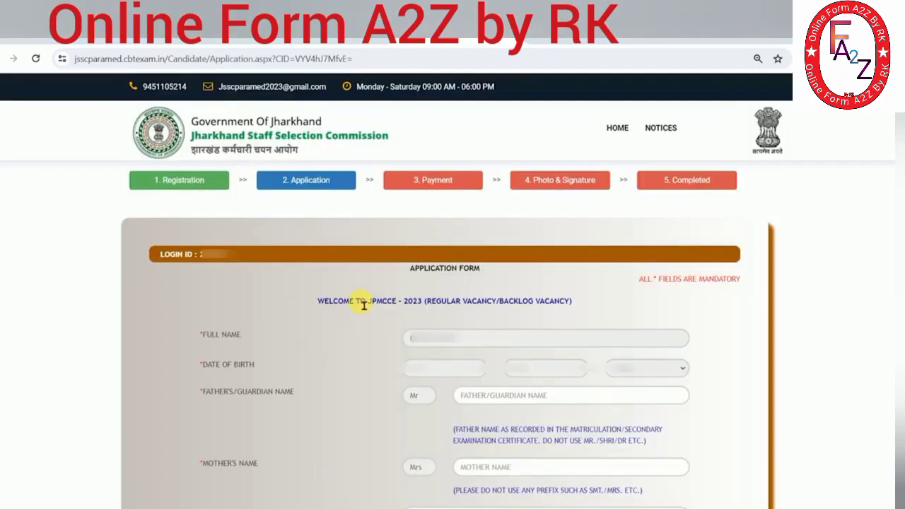
Examine the father's/guardian and mother's name fields and the notes on avoiding prefixes
scroll(274, 362, down, 2)
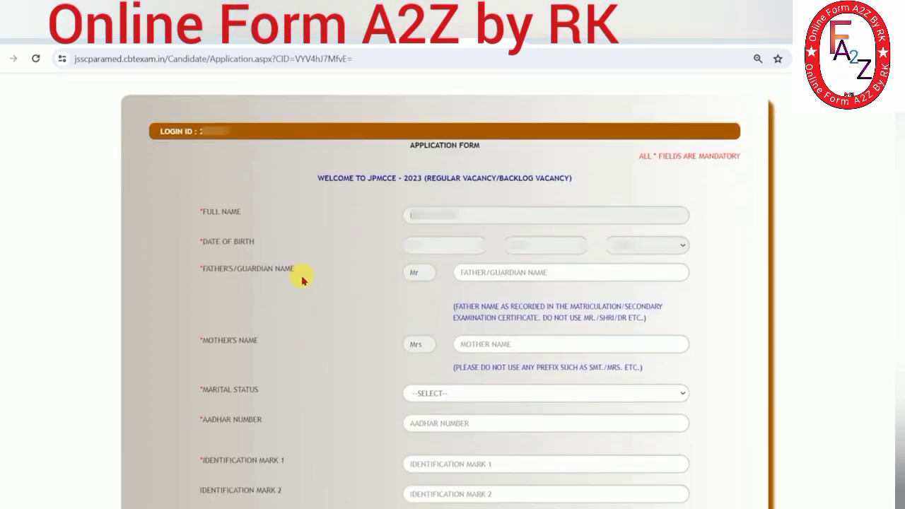
click(509, 274)
click(592, 320)
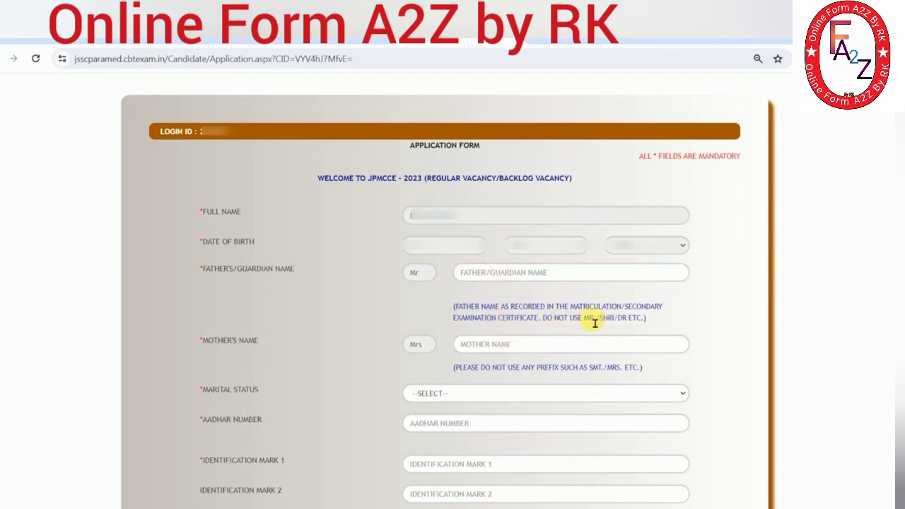
click(469, 344)
scroll(325, 344, down, 1)
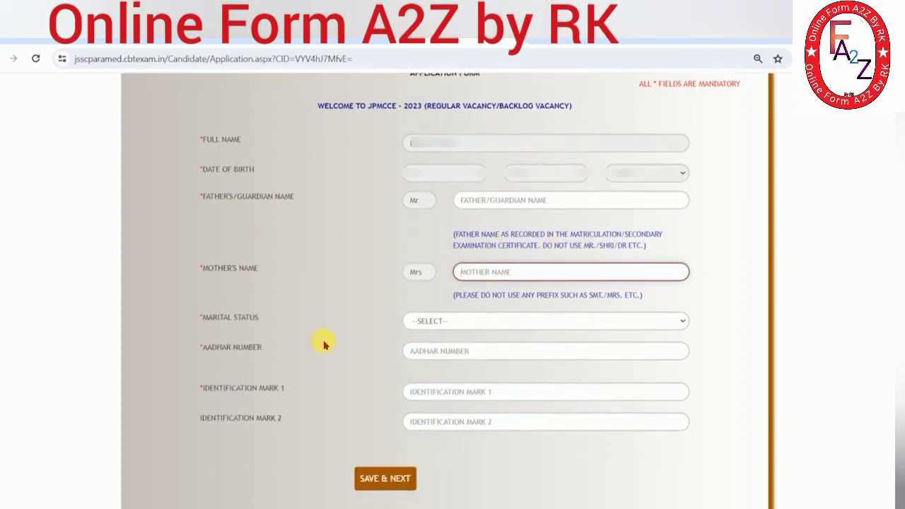
drag(507, 295, 575, 299)
click(454, 289)
click(418, 275)
Set the marital status to Unmarried
drag(220, 317, 293, 315)
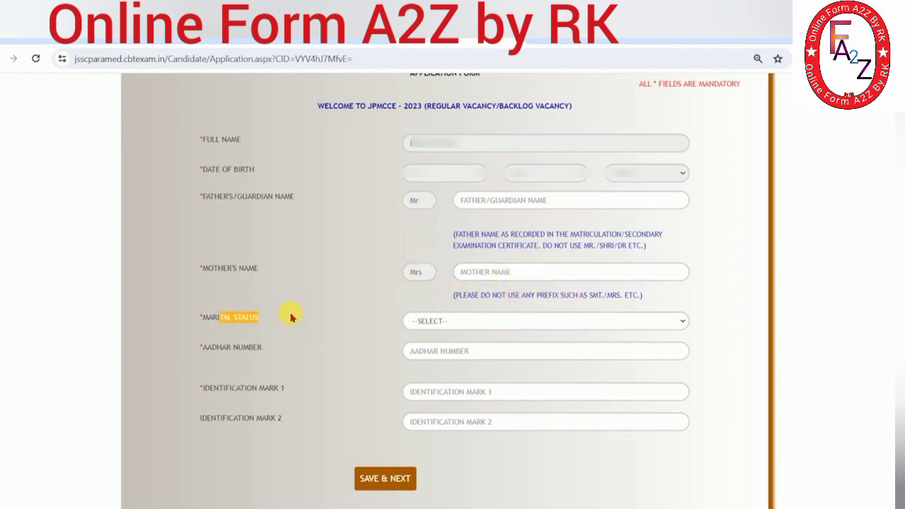
click(460, 320)
click(432, 355)
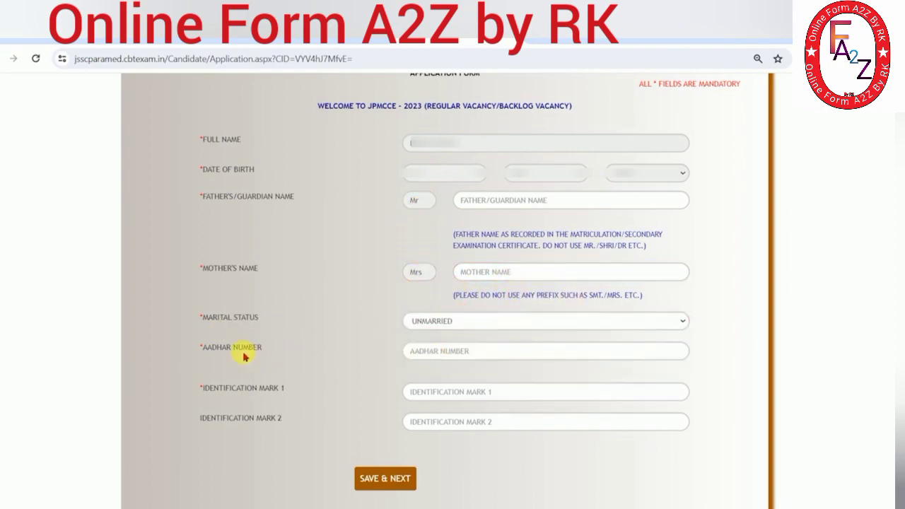
Examine the Aadhar number field and the mandatory and optional identification mark fields
click(415, 350)
click(240, 398)
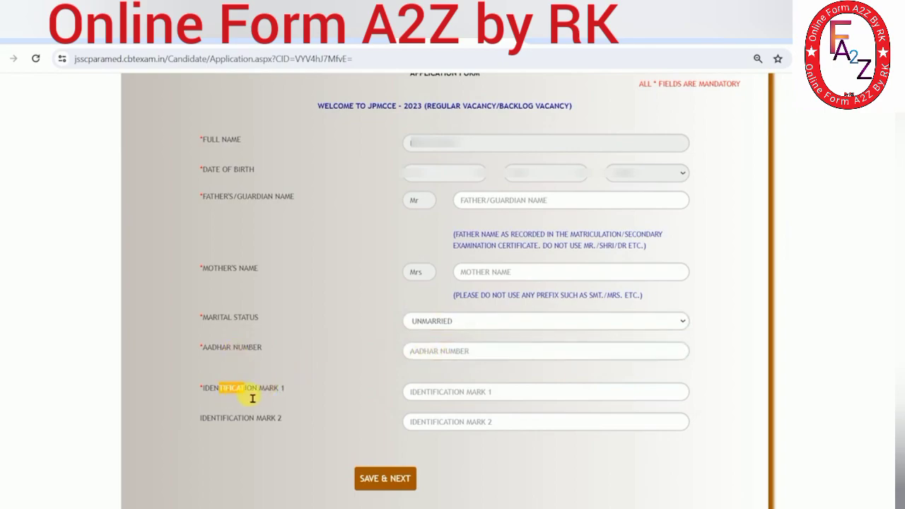
click(472, 404)
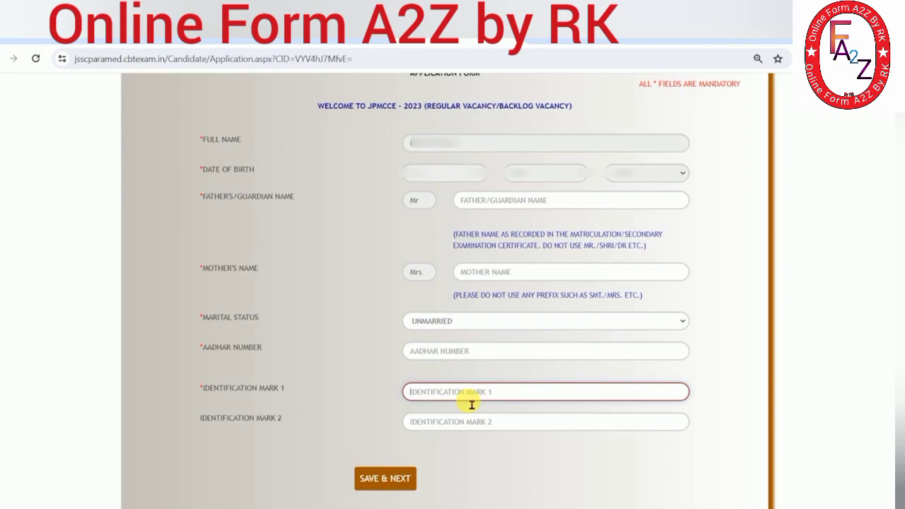
click(275, 418)
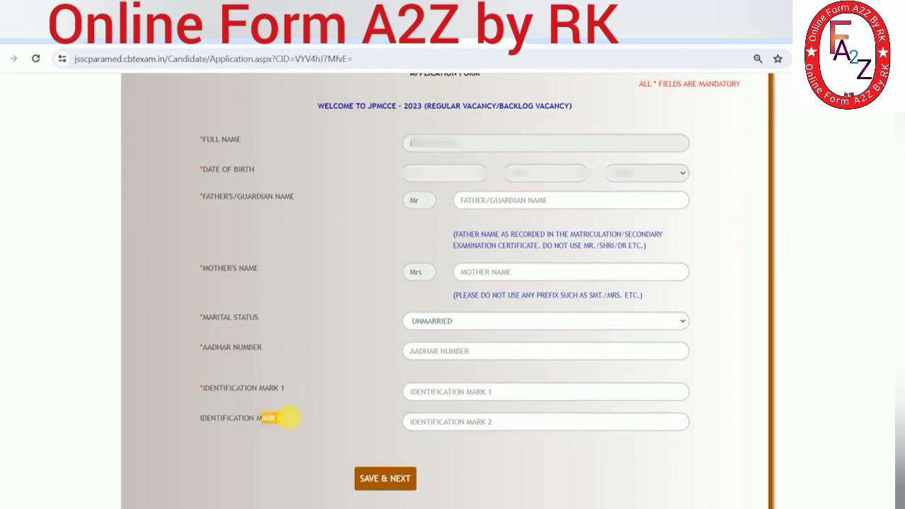
click(445, 427)
drag(222, 418, 268, 422)
click(271, 423)
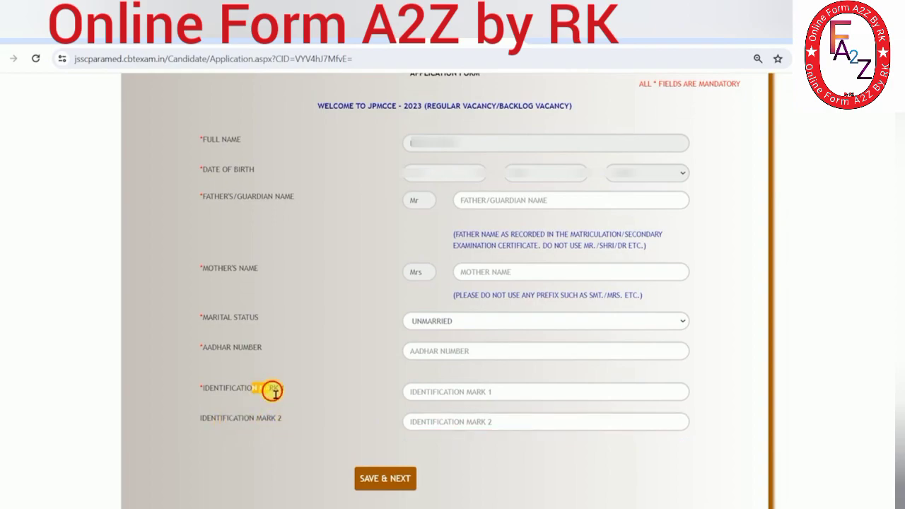
click(427, 398)
Save the personal details and continue to the contact details page
scroll(367, 372, up, 3)
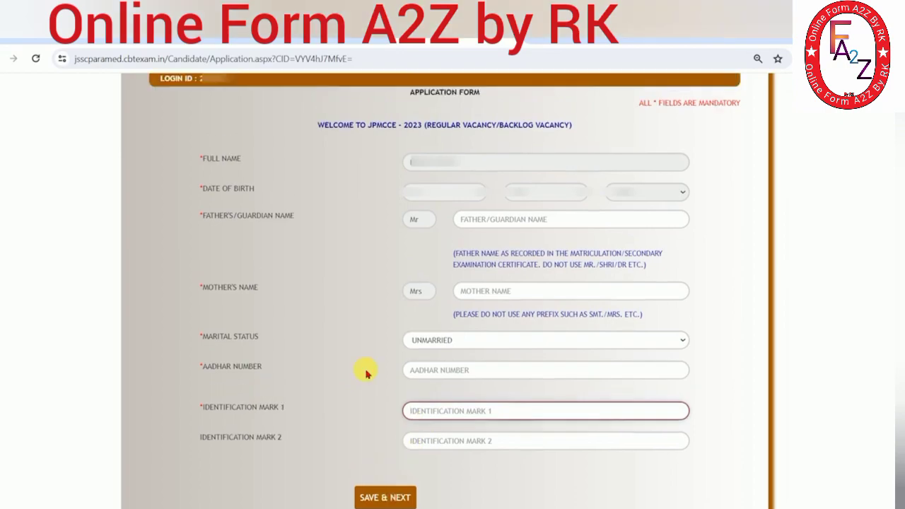
scroll(366, 371, down, 3)
click(385, 479)
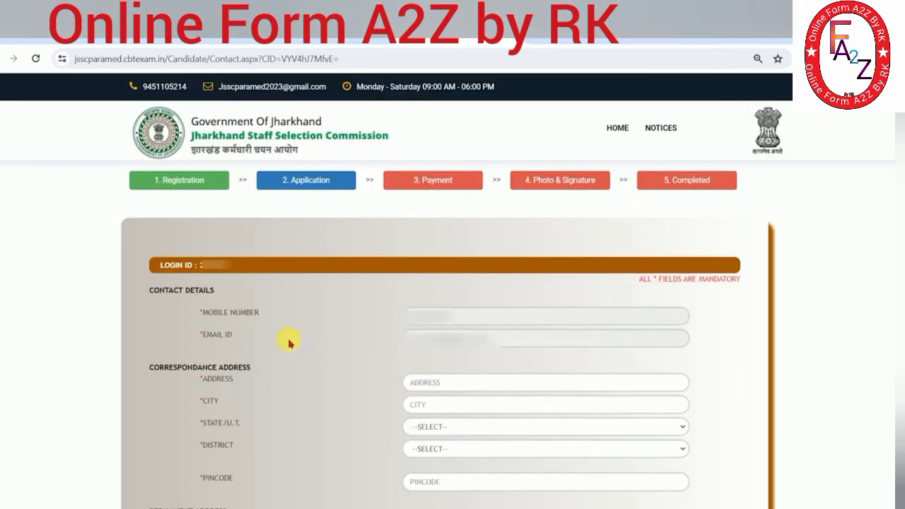
Try entering a house-number style correspondence address and go over the city, state, district and pincode fields
scroll(384, 353, down, 3)
drag(164, 182, 242, 192)
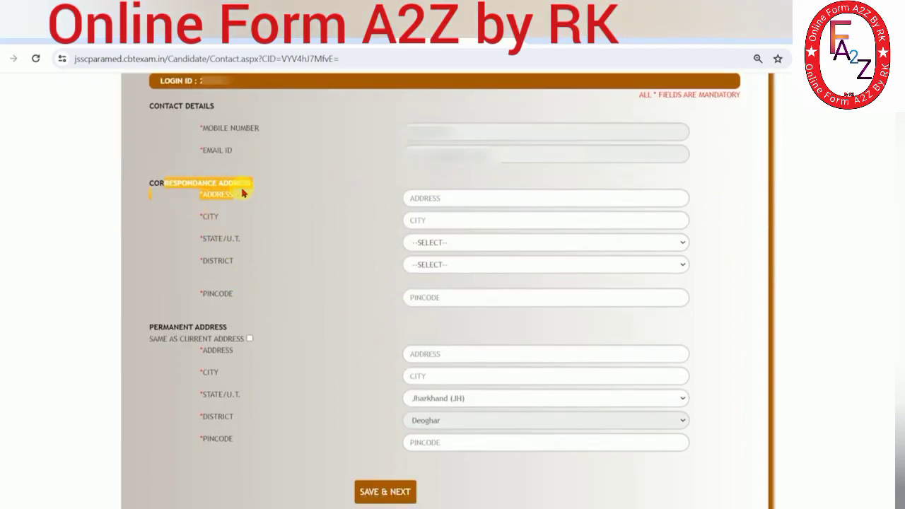
drag(164, 182, 253, 185)
click(267, 191)
click(448, 203)
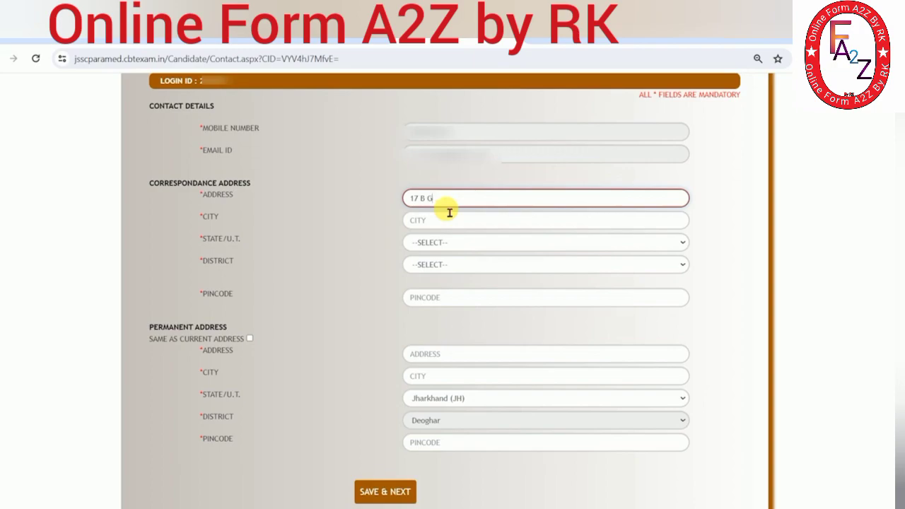
click(440, 221)
click(440, 243)
click(440, 245)
click(435, 265)
click(435, 266)
click(448, 297)
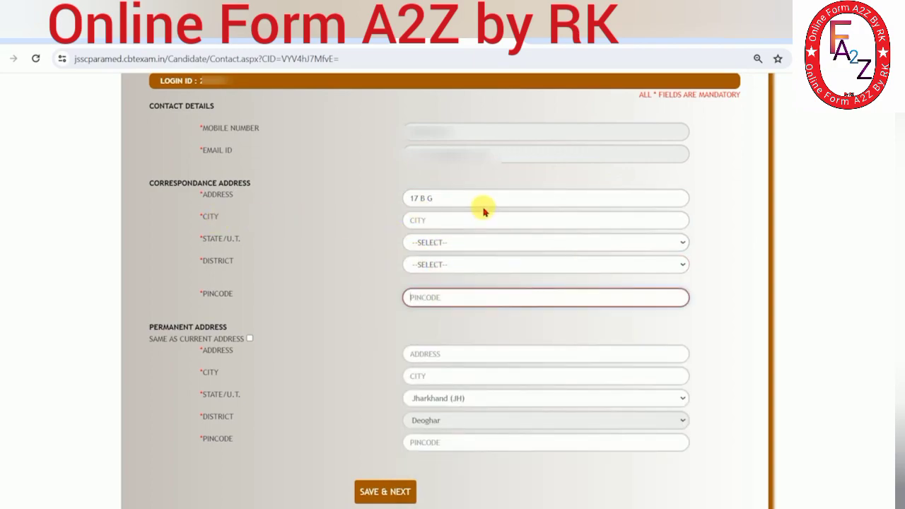
Replace the correspondence address with one giving the village, post office and police station
drag(452, 199, 383, 204)
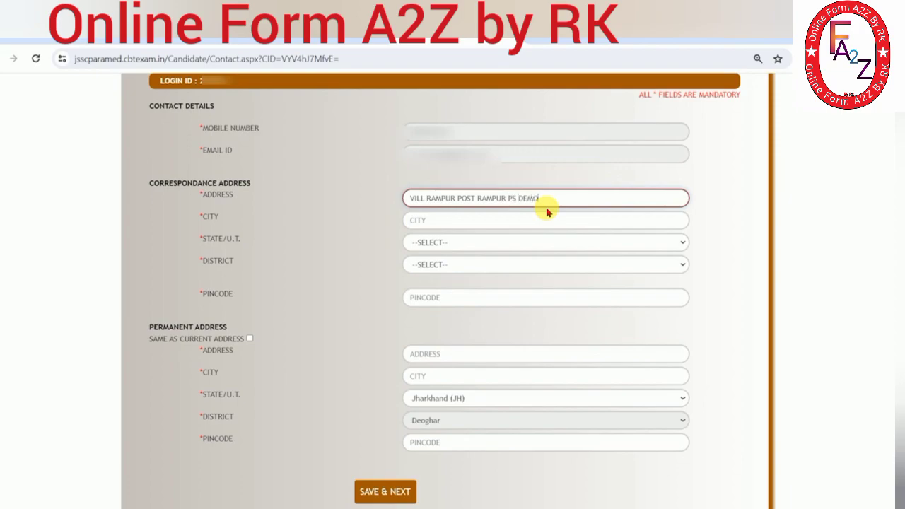
click(427, 225)
click(428, 243)
click(428, 241)
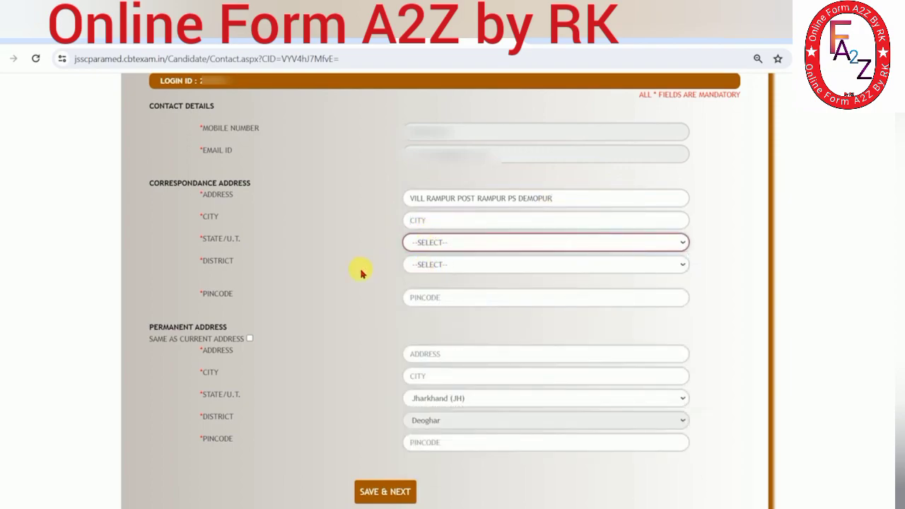
drag(154, 331, 200, 333)
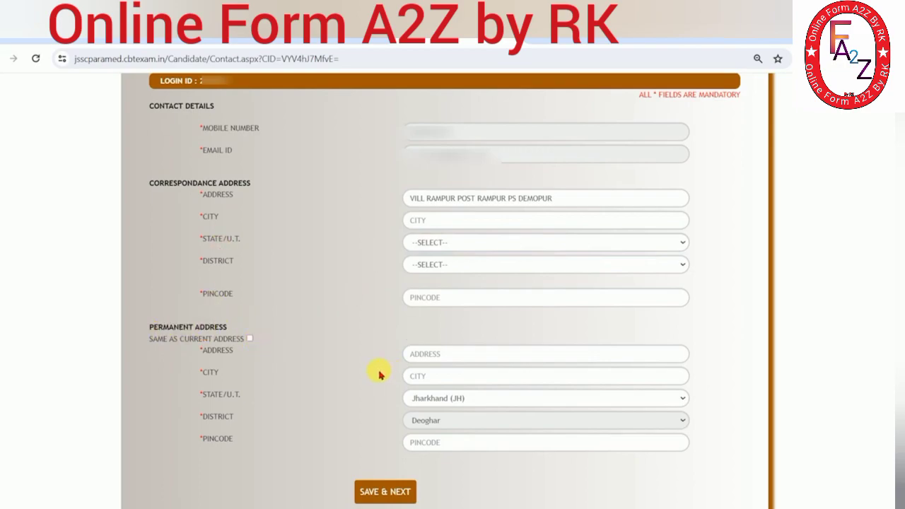
Save the contact details and go over the matric row's state, passing year and board fields on the education qualification page
scroll(375, 371, down, 1)
click(385, 480)
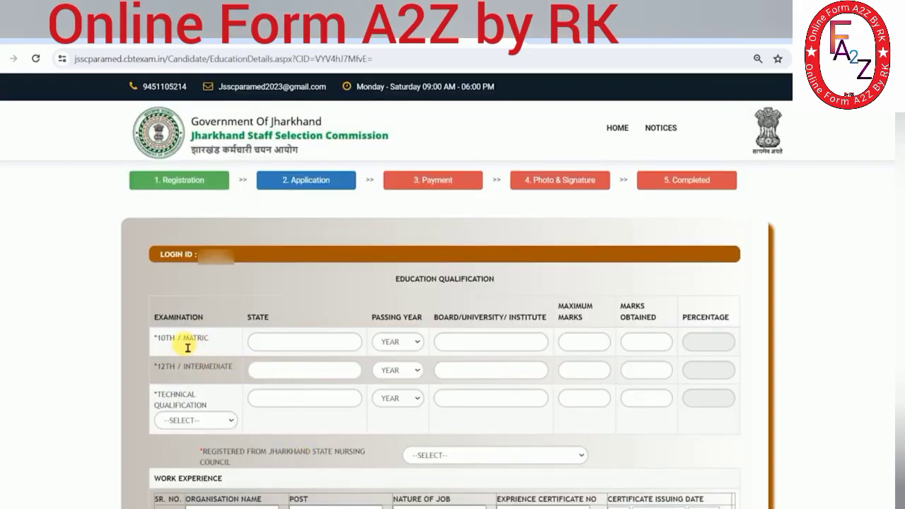
click(302, 348)
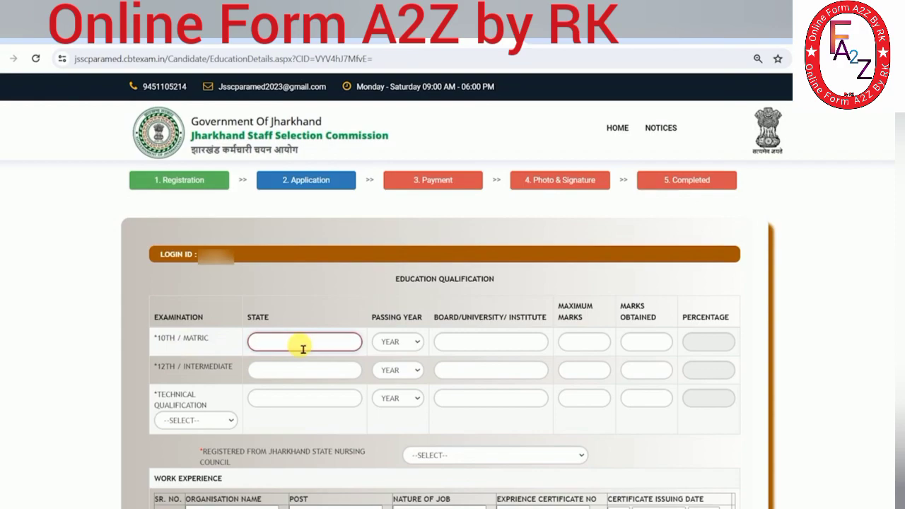
click(385, 342)
click(478, 348)
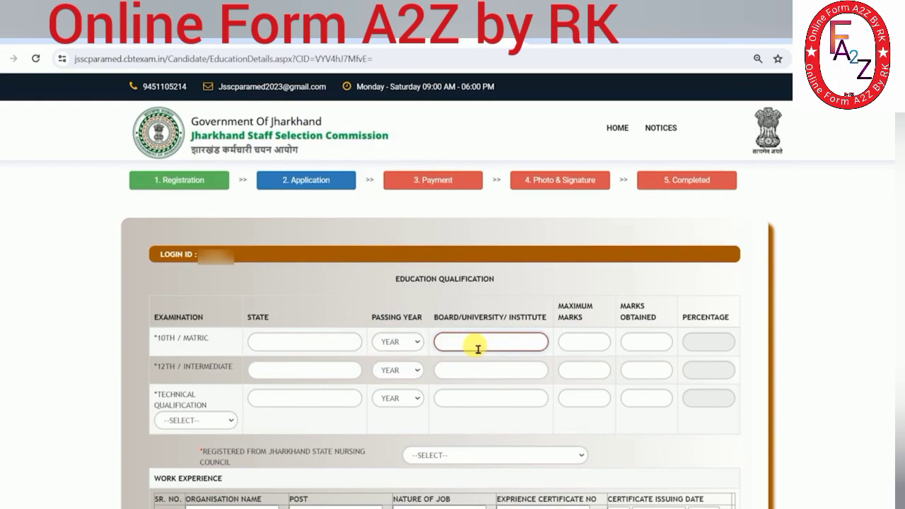
click(461, 371)
Enter 500 maximum marks and 320 marks obtained in the 10th / Matric row and check the percentage field
click(582, 346)
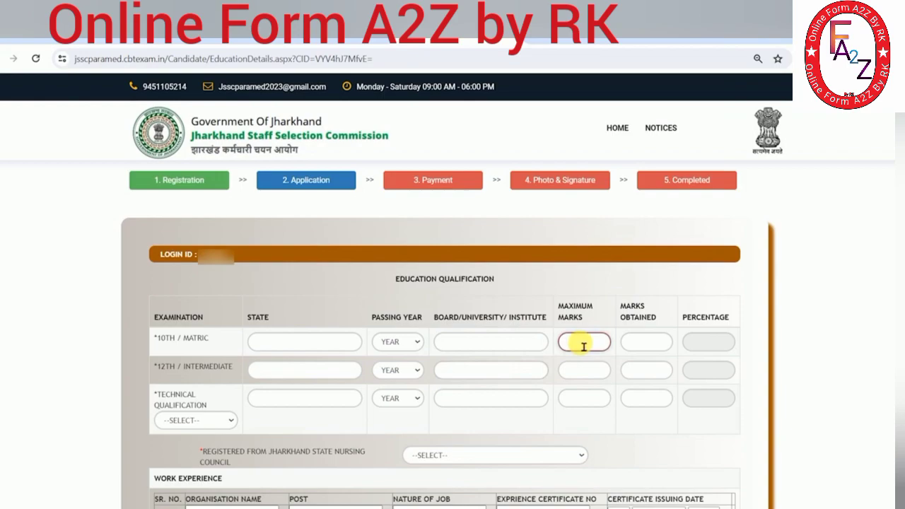
text(500)
key(Tab)
text(320)
key(Tab)
click(656, 345)
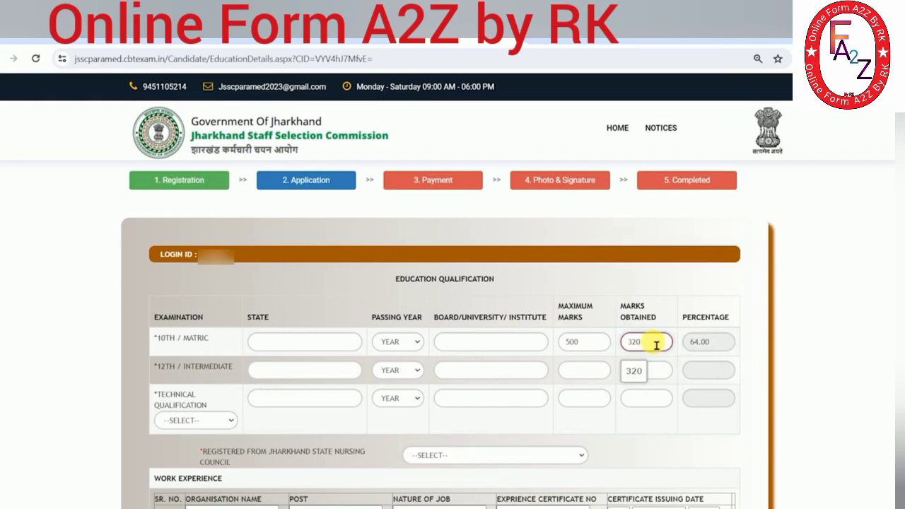
click(643, 325)
click(704, 342)
click(602, 347)
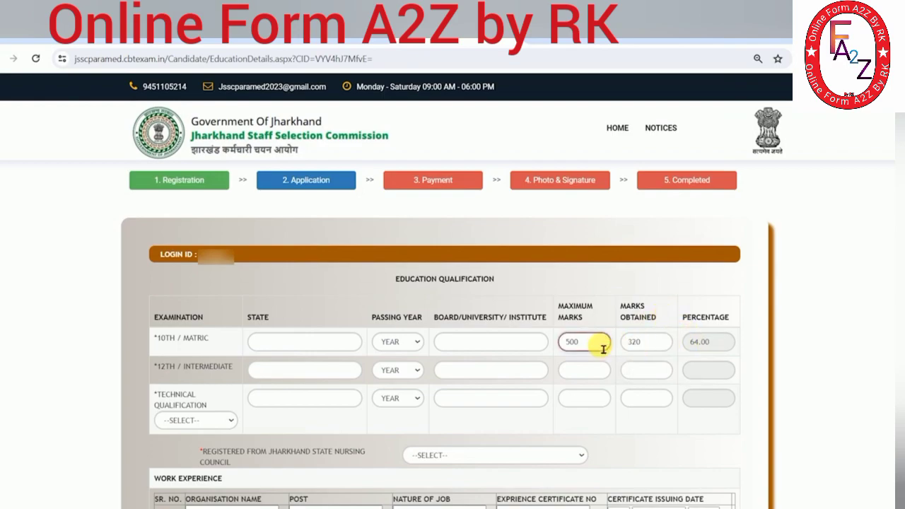
click(497, 323)
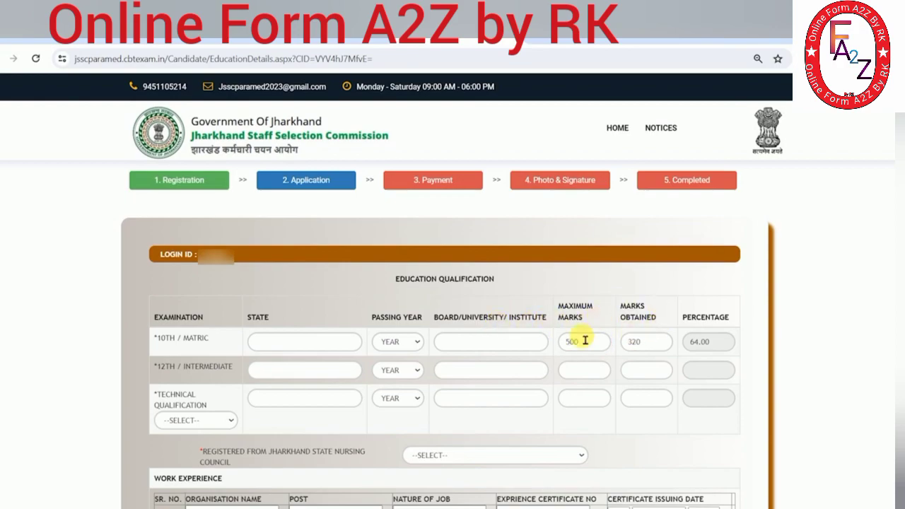
click(695, 345)
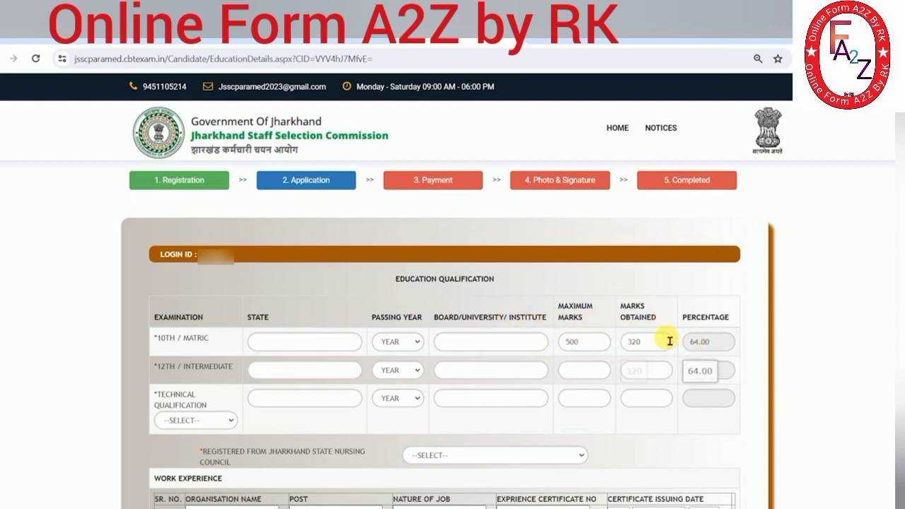
Choose General Nursing Midwifery as the technical qualification
scroll(313, 383, down, 1)
click(309, 315)
click(172, 337)
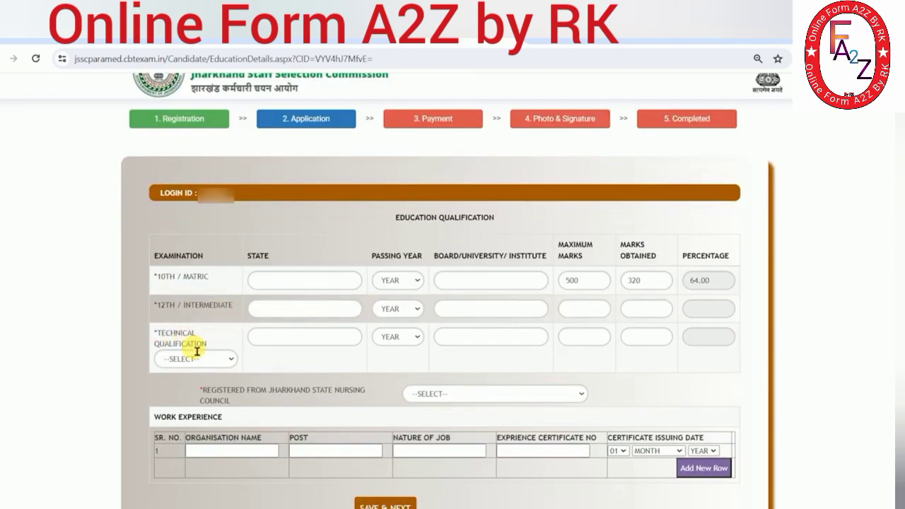
click(195, 359)
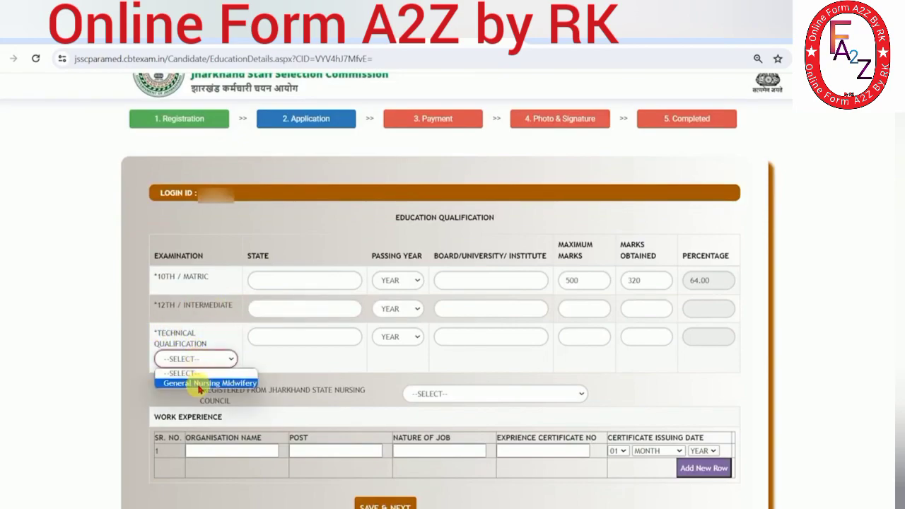
click(200, 383)
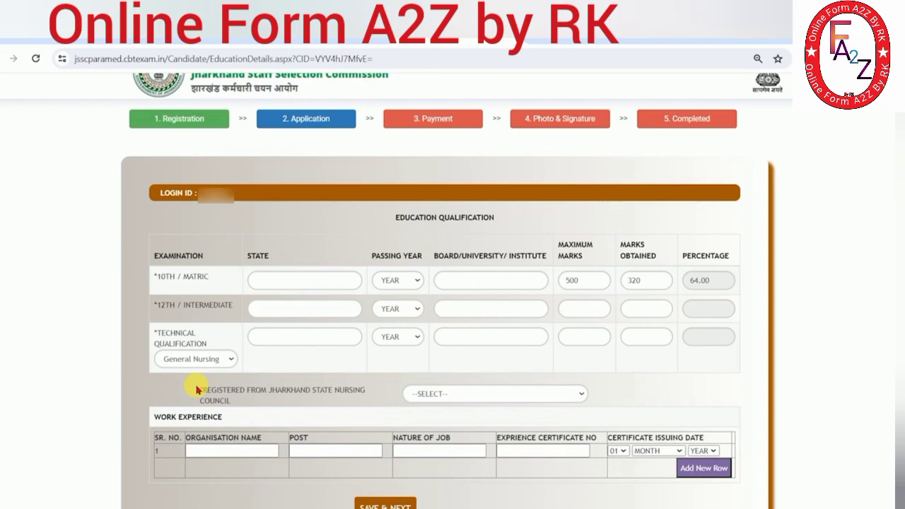
Consult the vacancy brochure and go over the technical qualification row's state, passing year, board and marks fields
click(283, 339)
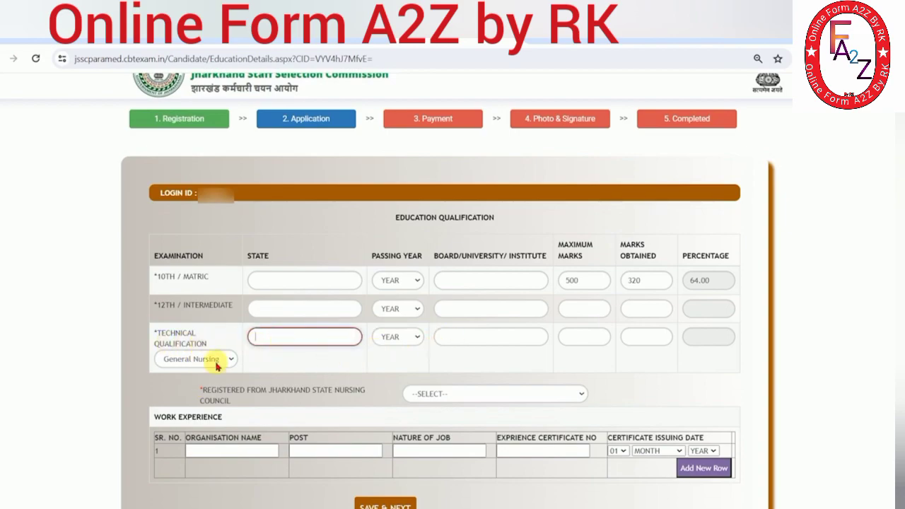
click(217, 362)
click(217, 360)
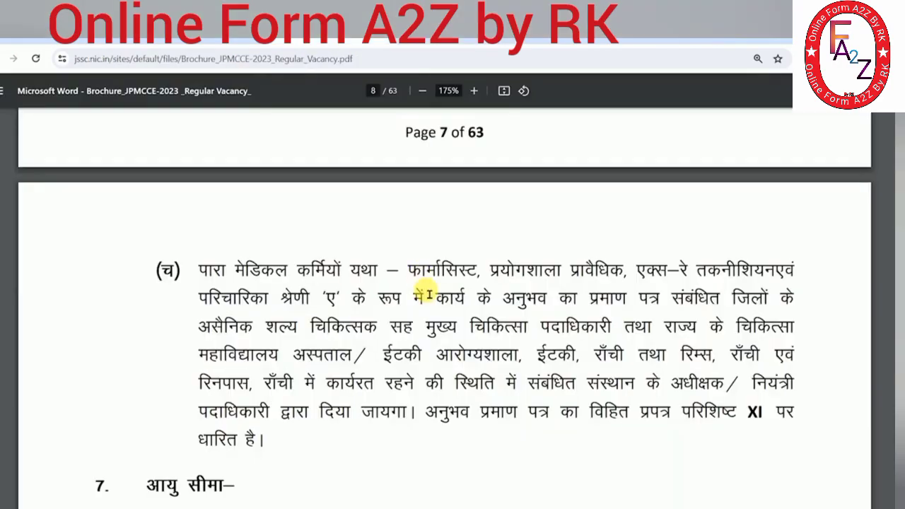
scroll(424, 257, down, 5)
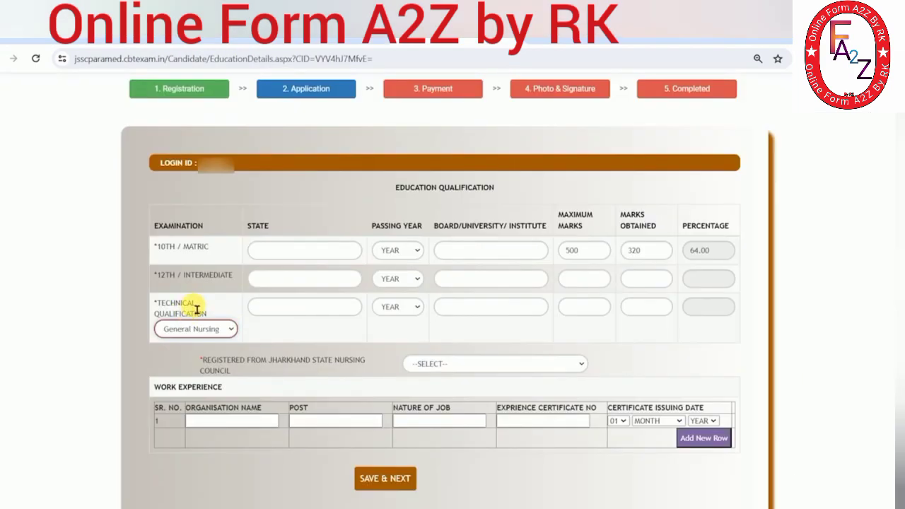
click(315, 311)
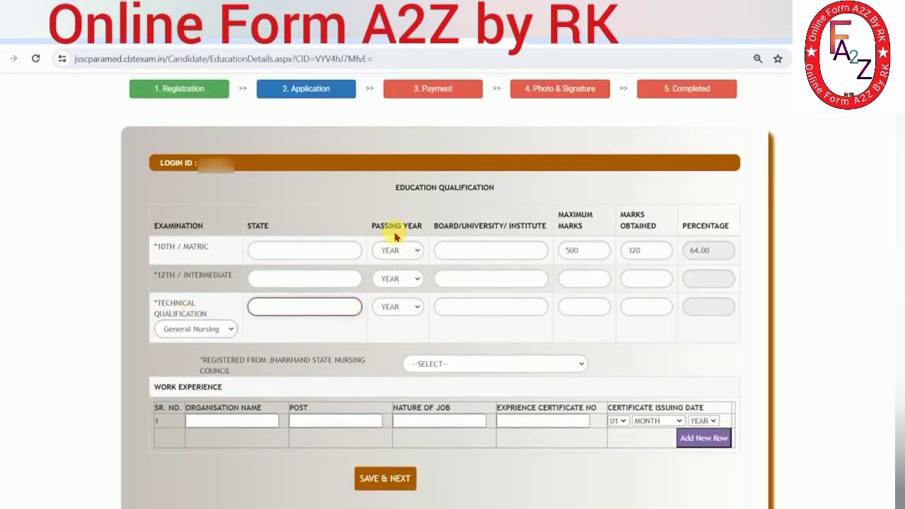
click(401, 311)
click(479, 316)
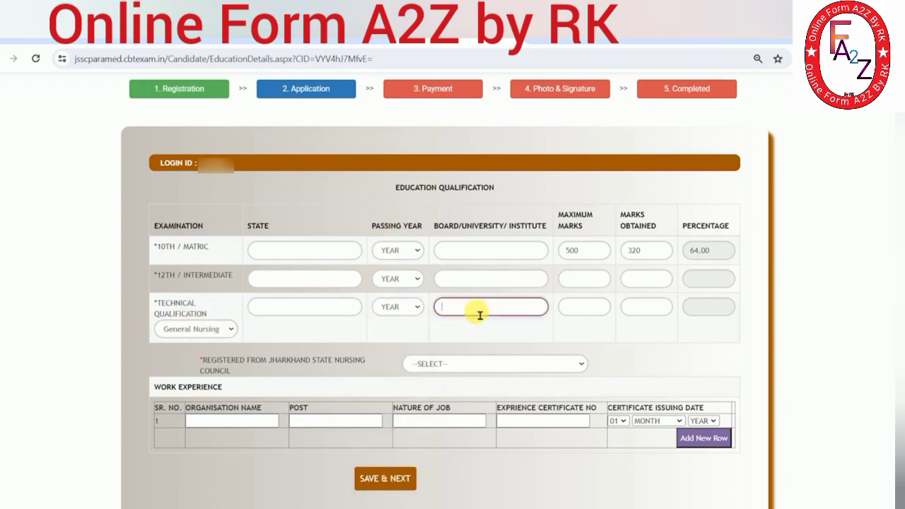
click(584, 311)
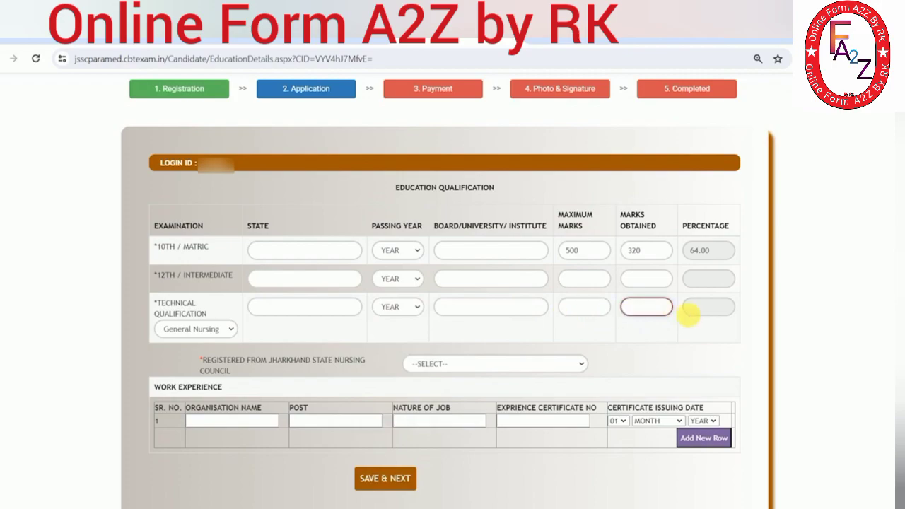
Set the Jharkhand State Nursing Council registration to YES and go over the work experience section
click(260, 363)
drag(260, 363, 346, 363)
click(344, 364)
click(444, 365)
click(430, 383)
click(429, 362)
click(430, 366)
click(429, 366)
click(429, 384)
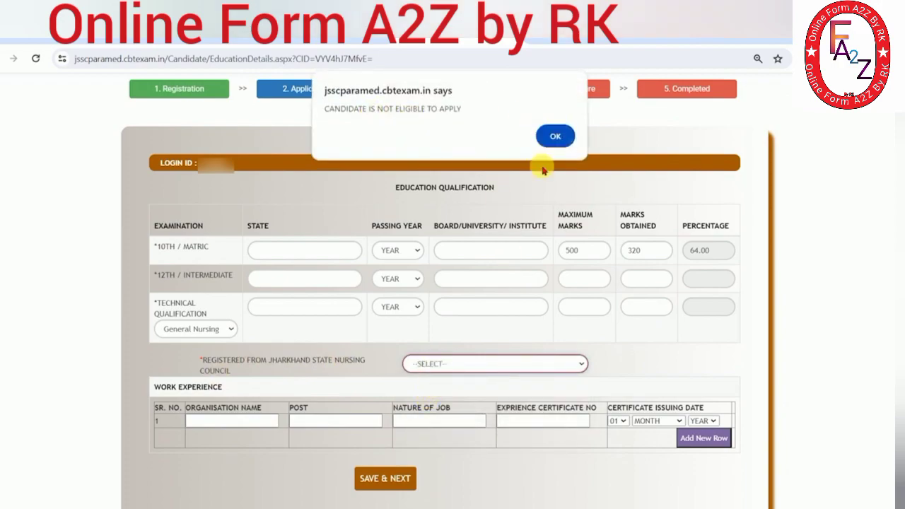
click(555, 137)
click(443, 363)
click(429, 384)
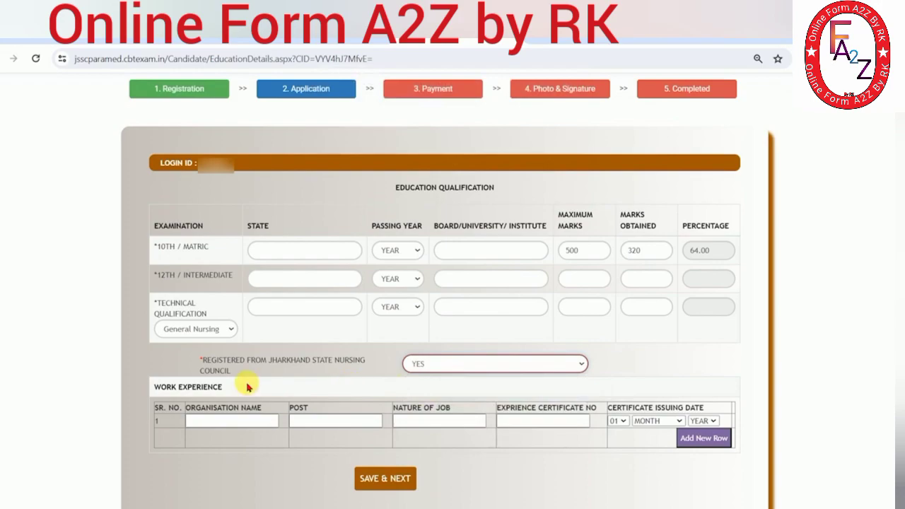
click(188, 391)
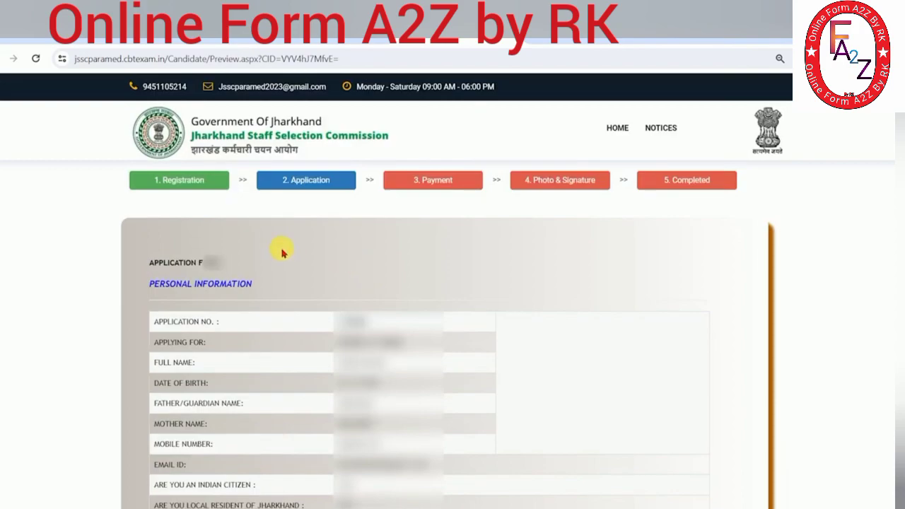
Review the application preview and accept the declaration that the submitted information is correct
drag(170, 287, 241, 289)
click(253, 290)
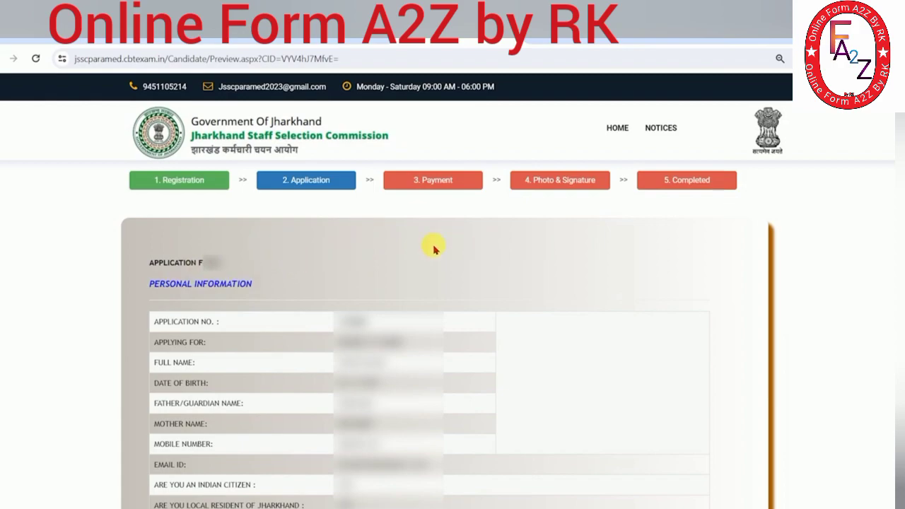
scroll(326, 256, down, 10)
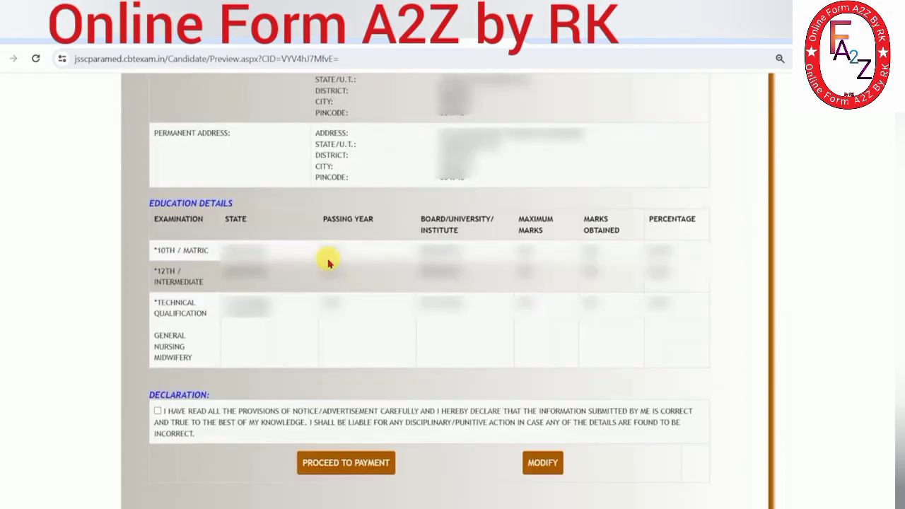
click(157, 411)
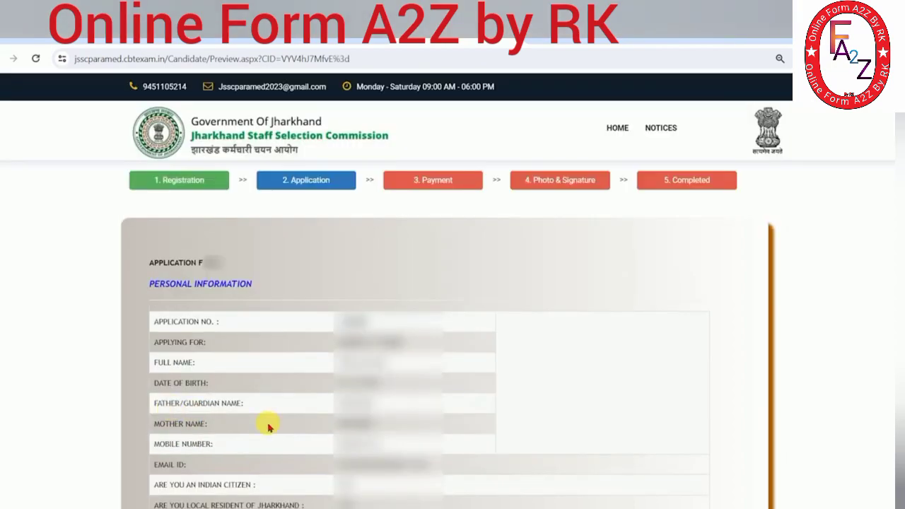
scroll(290, 367, down, 6)
scroll(290, 365, down, 3)
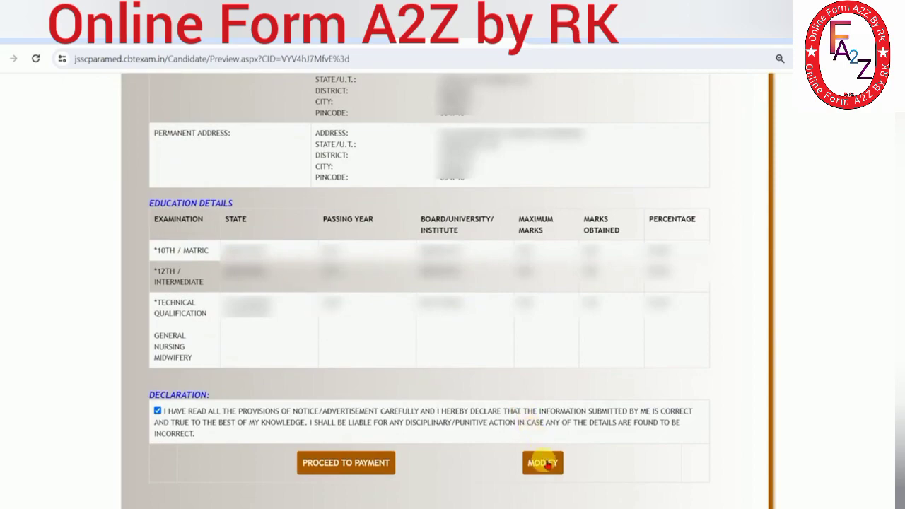
Proceed to payment, start the online fee payment and go over the billing and net banking information
click(346, 464)
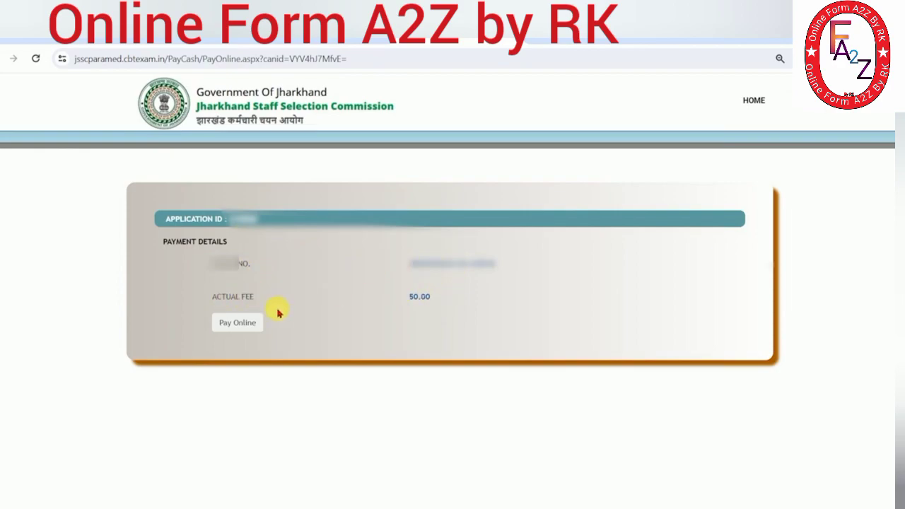
click(238, 324)
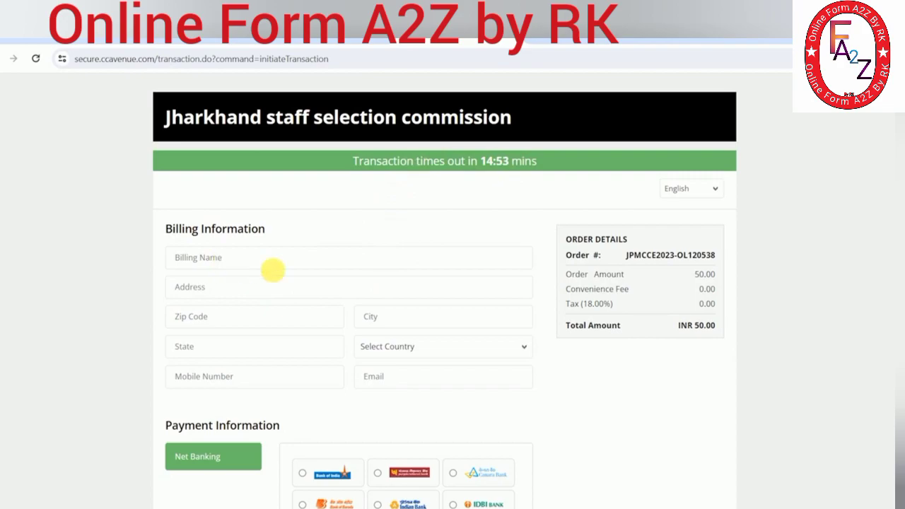
scroll(289, 270, down, 1)
scroll(289, 270, down, 1)
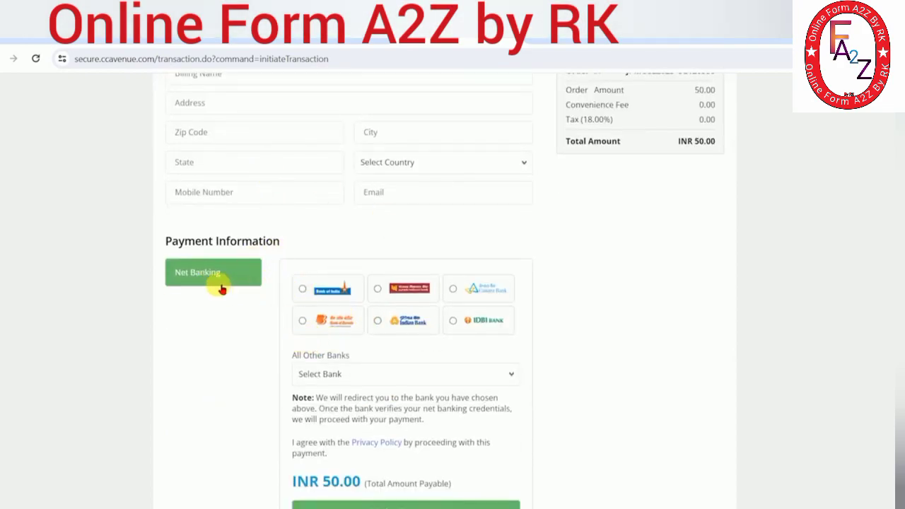
scroll(331, 367, down, 1)
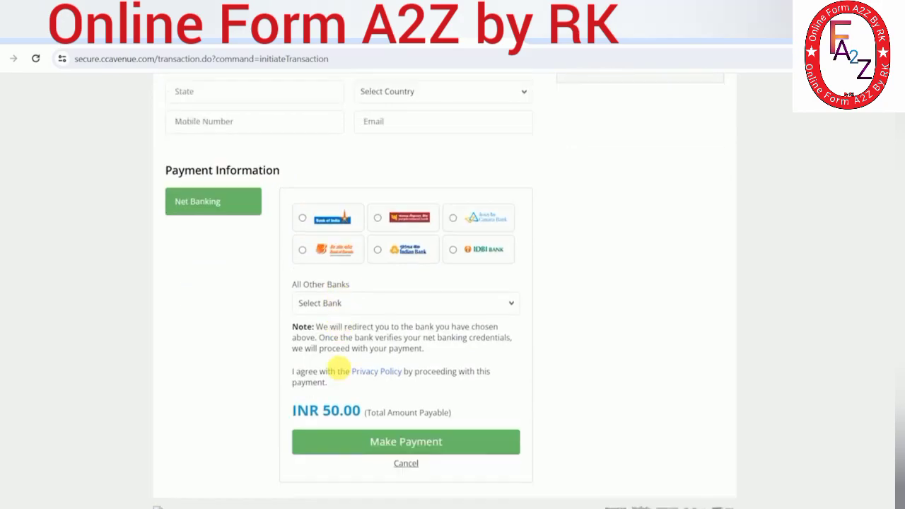
scroll(353, 272, up, 2)
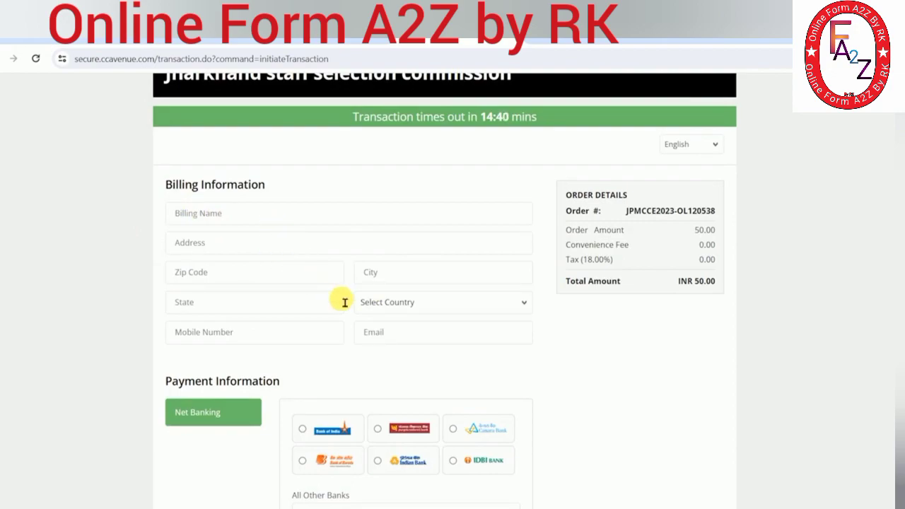
scroll(346, 304, down, 3)
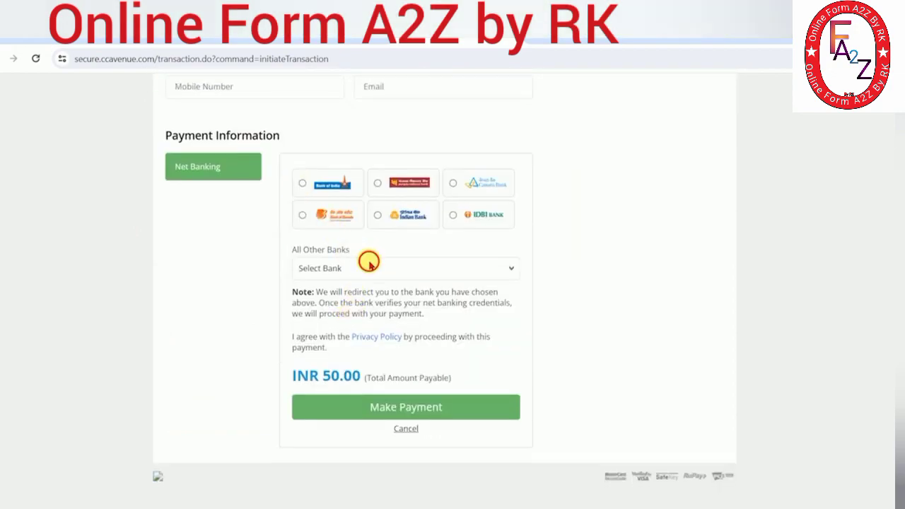
Look through the list of other banks available for net banking
click(369, 268)
drag(512, 329, 517, 497)
scroll(492, 353, up, 10)
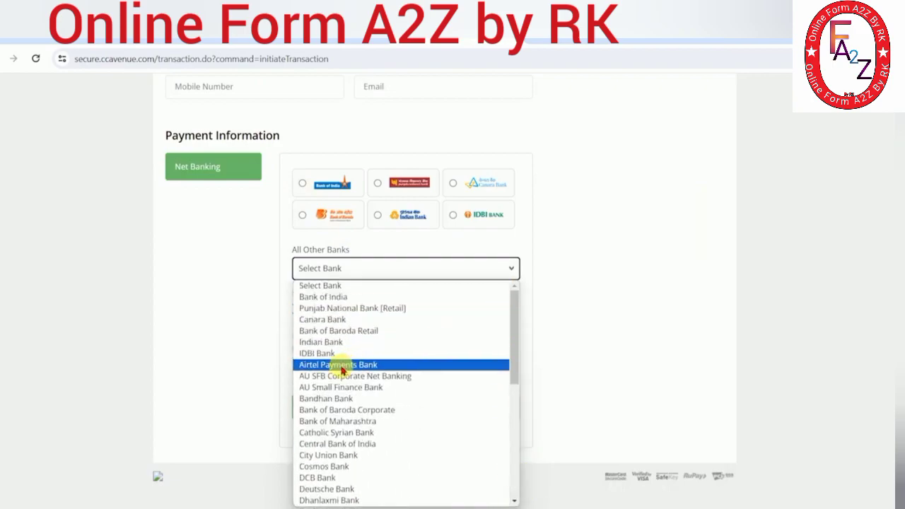
scroll(349, 429, down, 8)
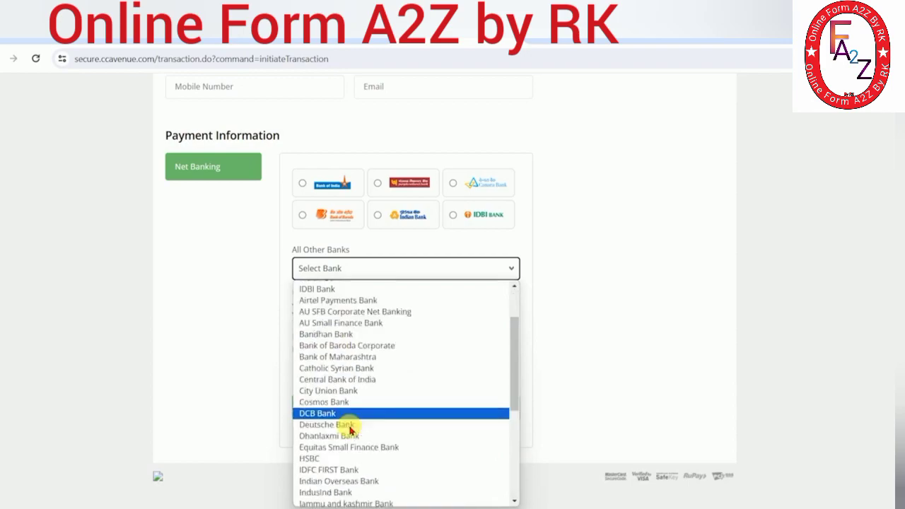
scroll(362, 453, up, 8)
click(293, 380)
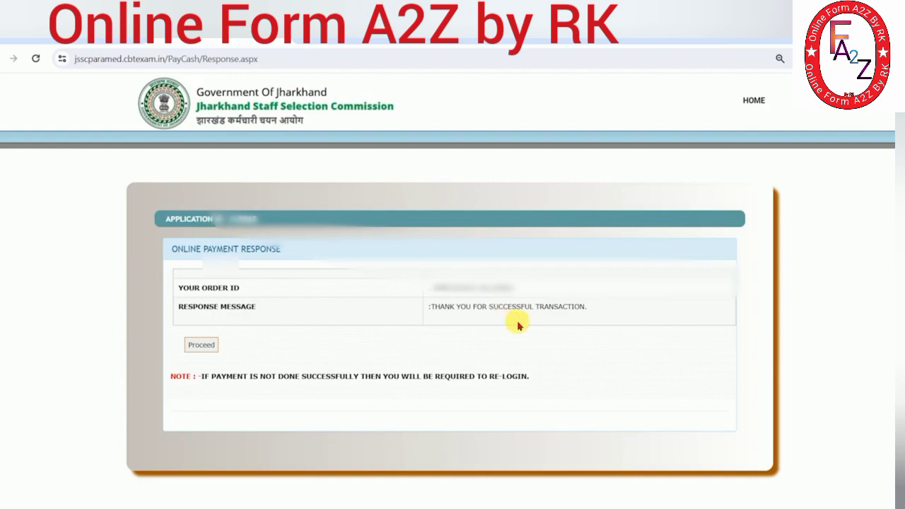
Check the online payment response and proceed to the candidate login page, starting at the login ID field
drag(450, 309, 508, 313)
click(201, 346)
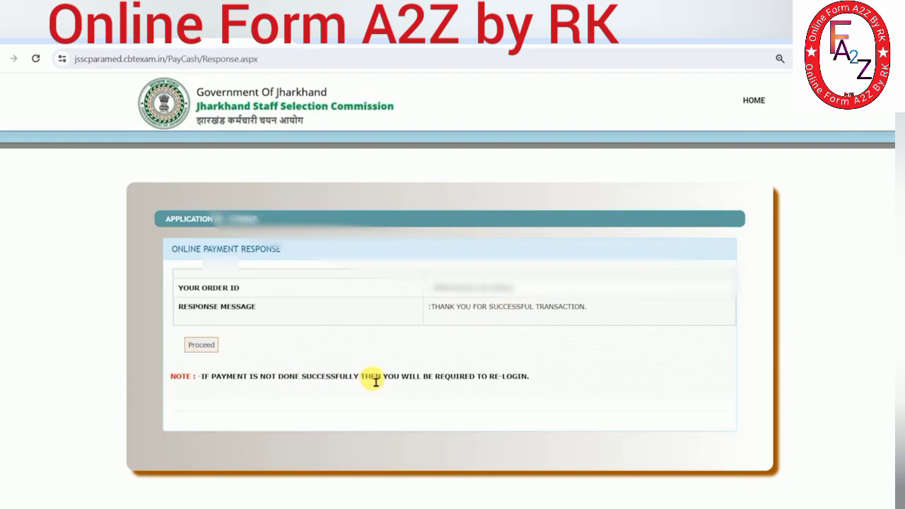
click(206, 346)
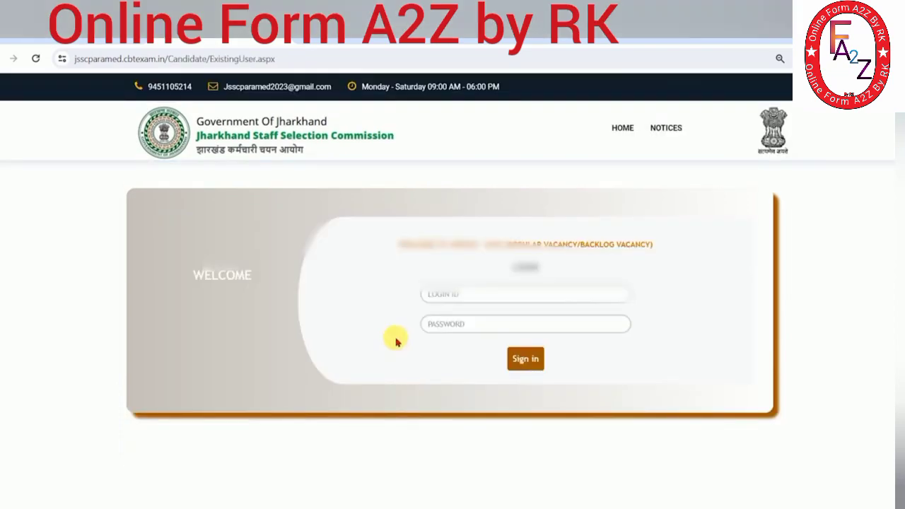
double_click(428, 245)
click(520, 239)
click(469, 299)
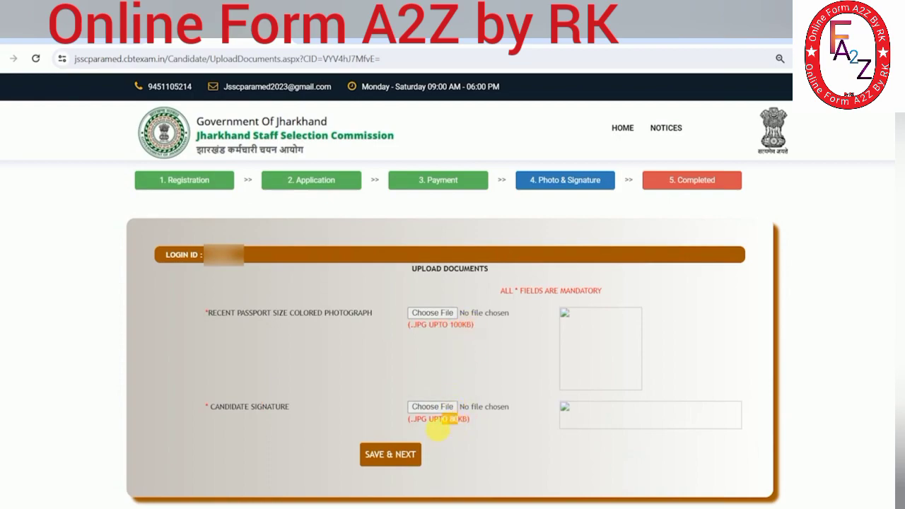
Save the candidate's photograph and signature and open the printable application form
click(396, 455)
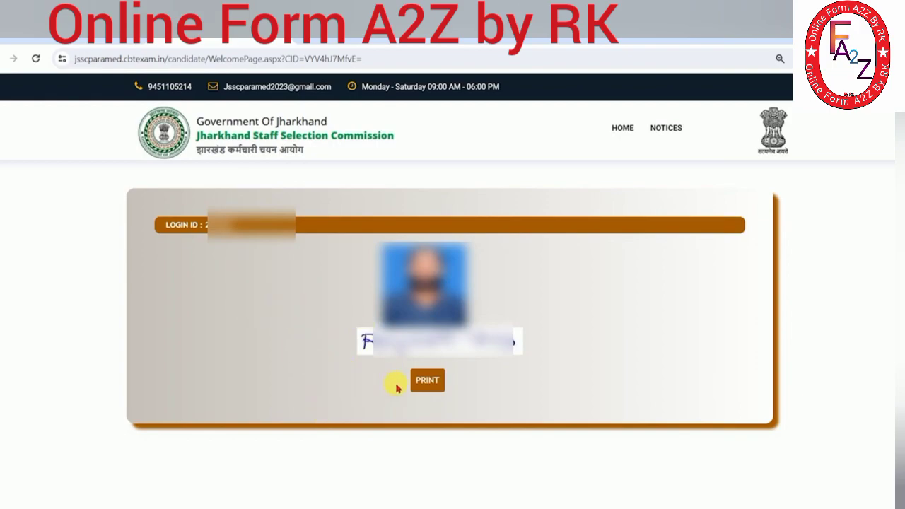
click(429, 381)
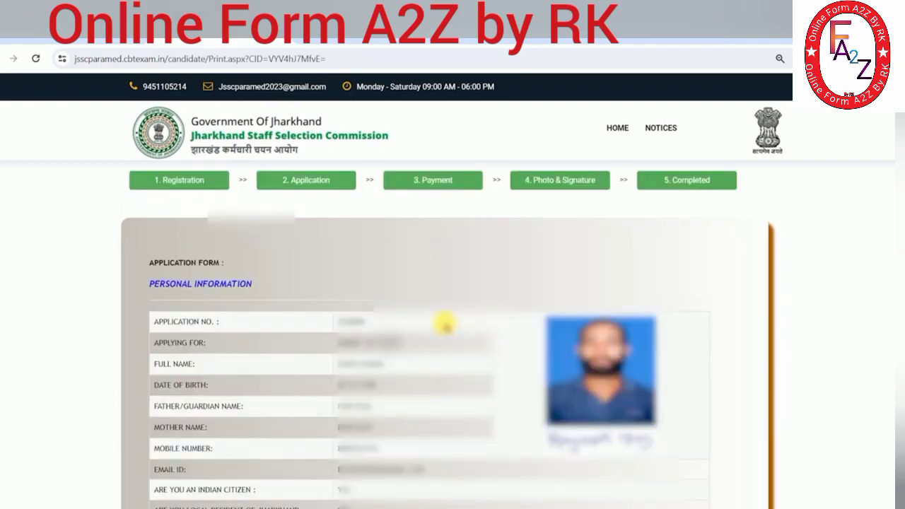